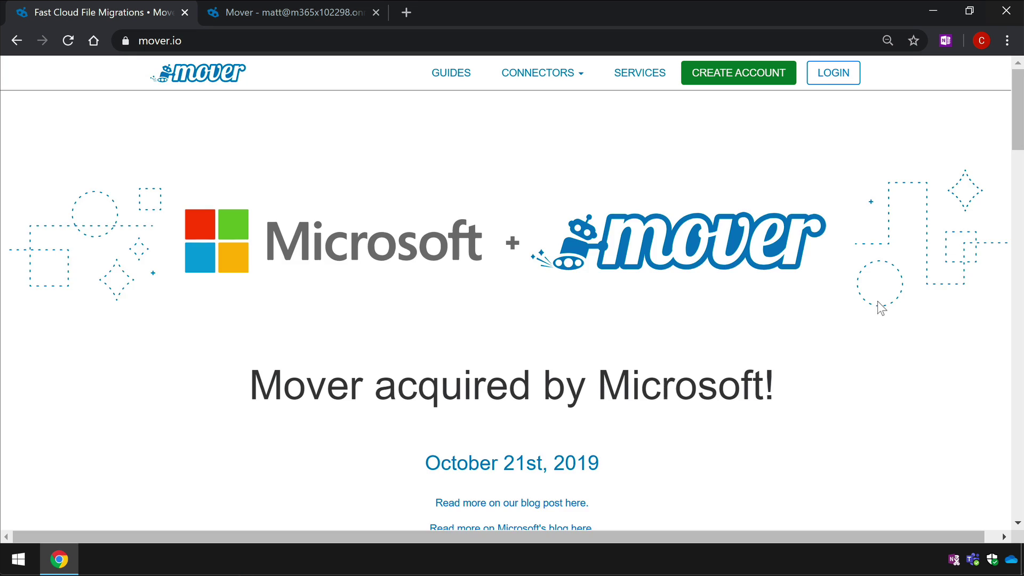
Look through the Mover homepage's sections on cloud migration, connectors, scanning, the migration manager and detailed logs
scroll(881, 300, "down", 5)
scroll(882, 299, "down", 2)
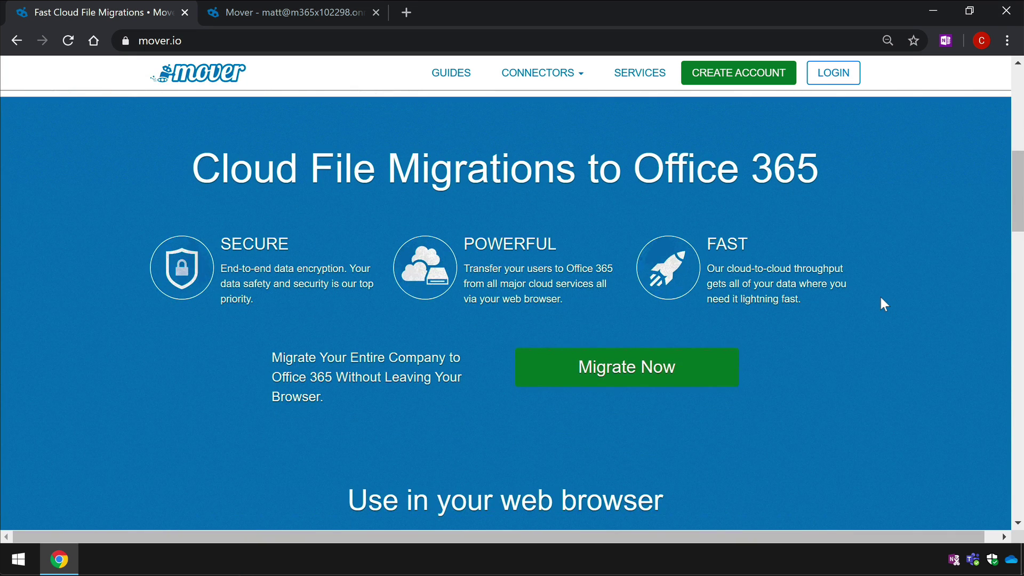
scroll(881, 296, "down", 6)
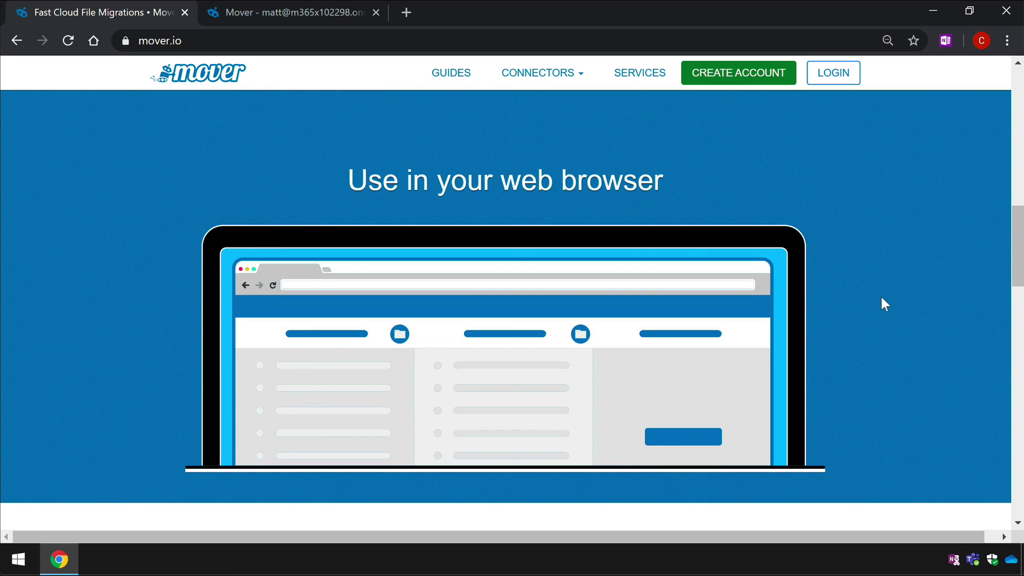
scroll(882, 298, "down", 8)
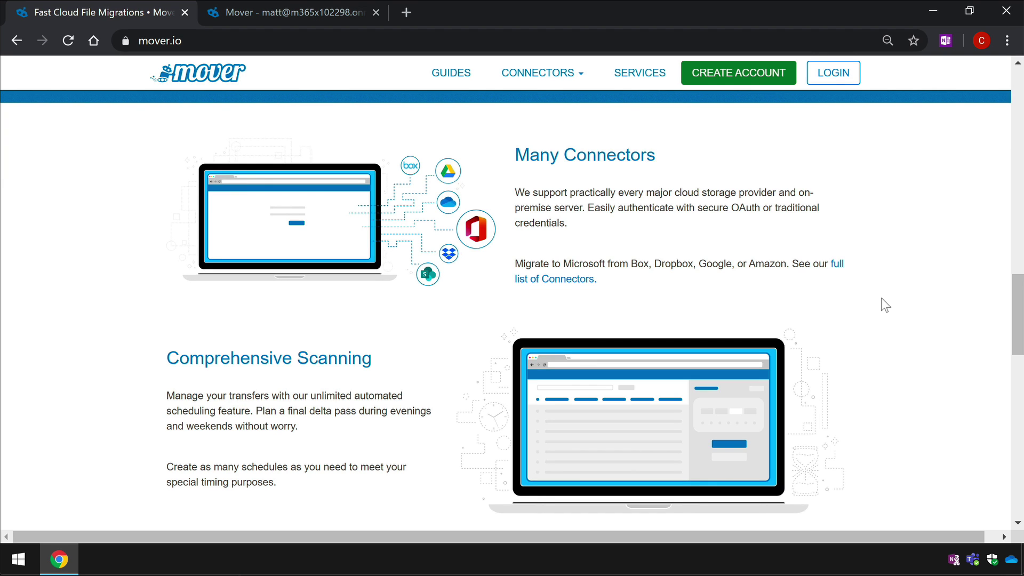
scroll(881, 297, "down", 9)
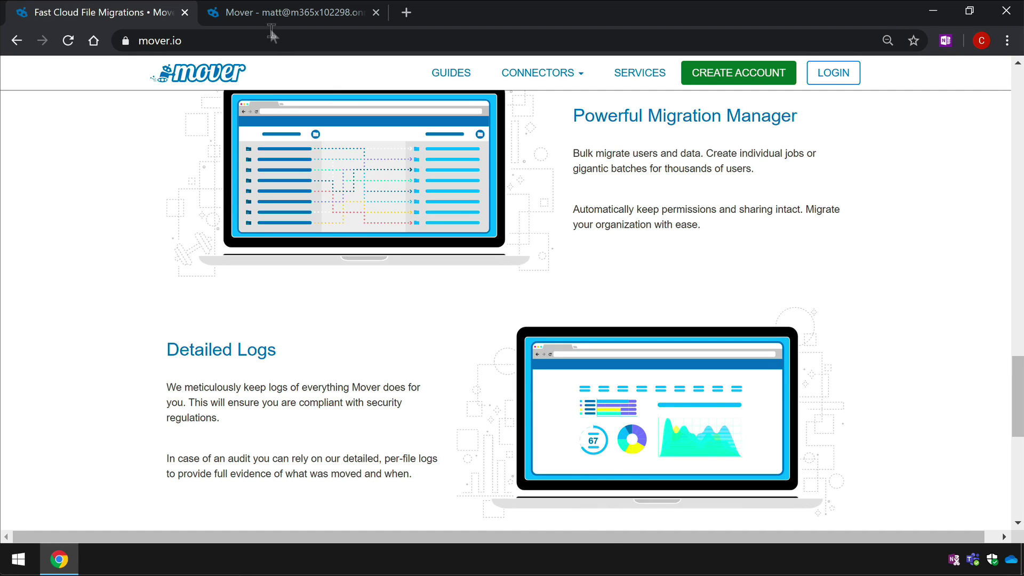
Start copying the single-user Dropbox source files into the Dropbox Transfer folder with Mover's Transfer Wizard
left_click(273, 12)
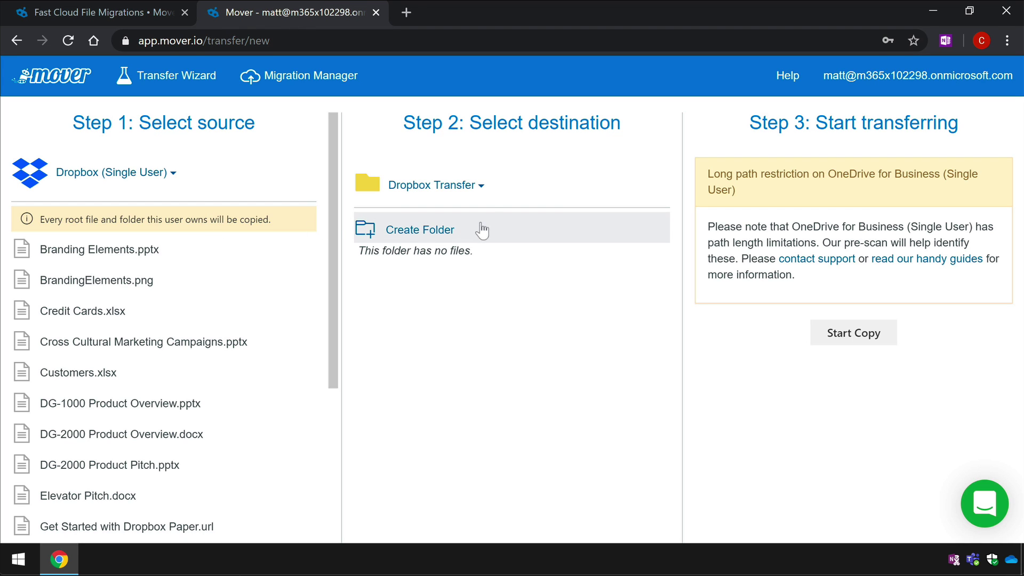
left_click(842, 333)
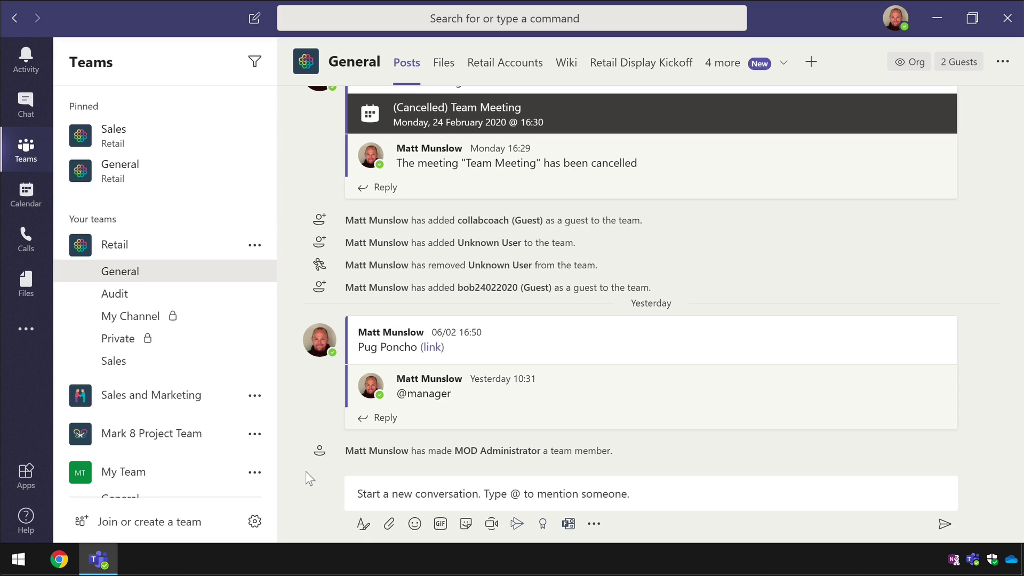
In Microsoft Teams, try a Retail team mention in a new General channel conversation and remove it from the draft
left_click(376, 493)
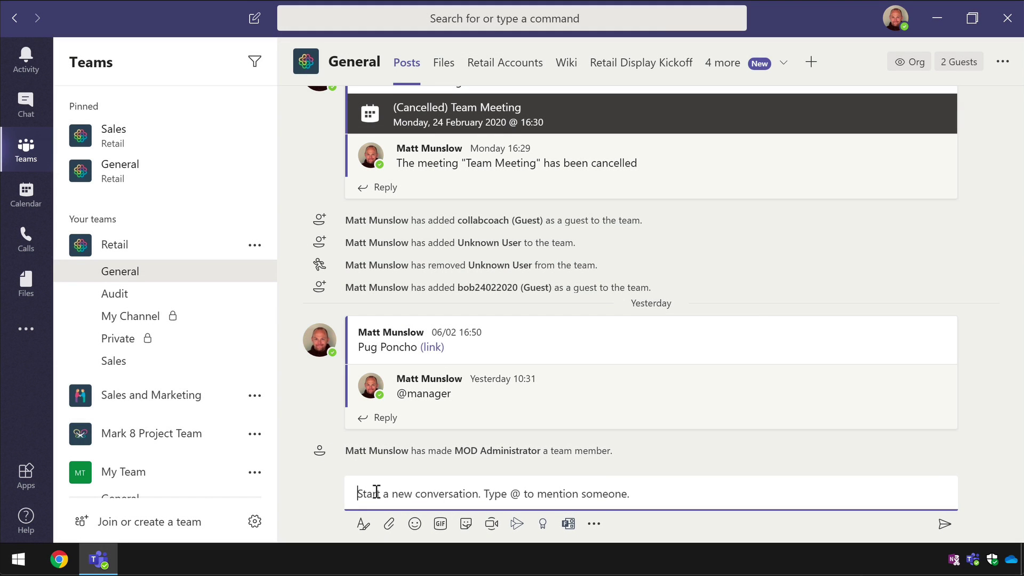
type("@ret")
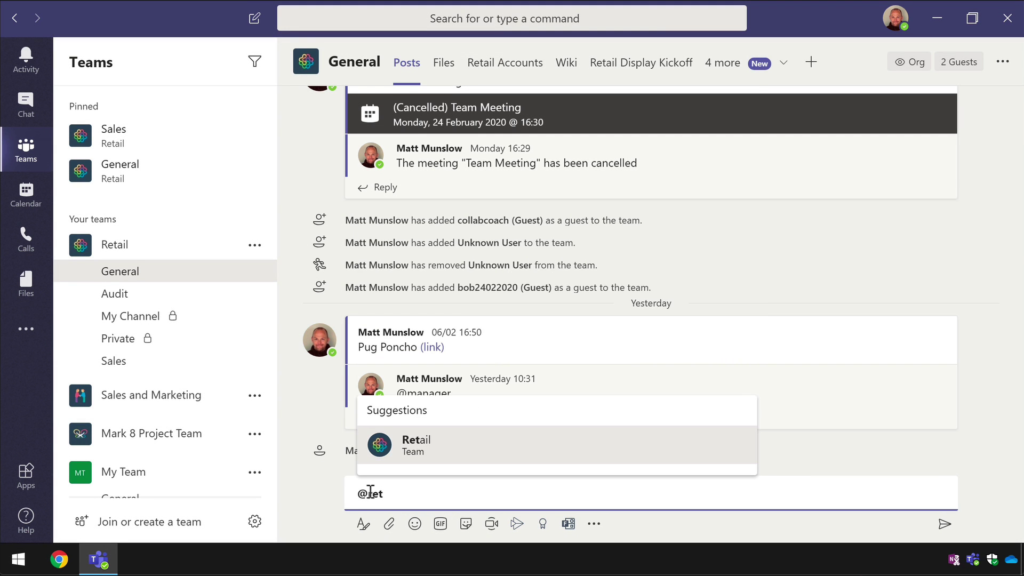
left_click(486, 451)
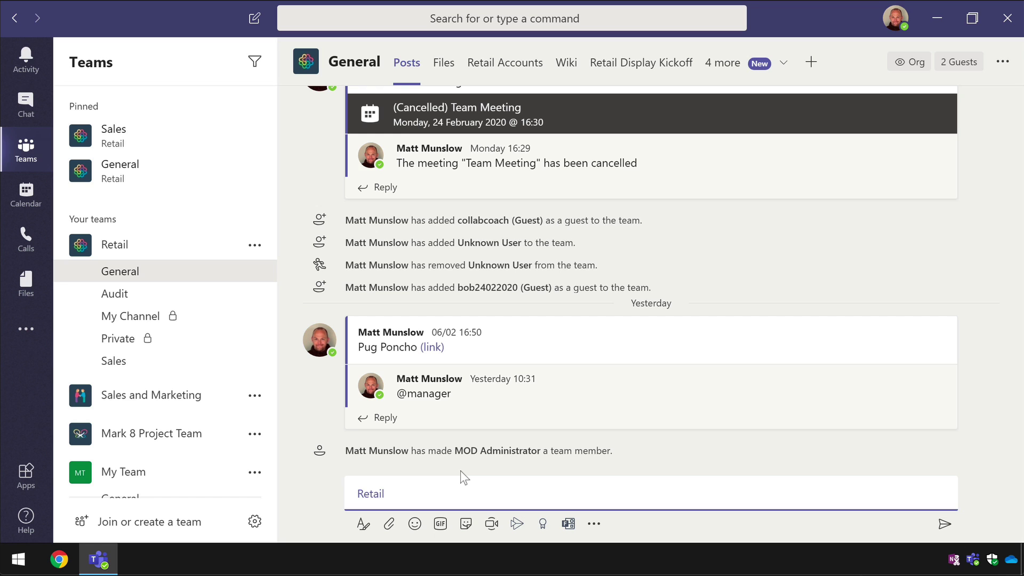
key("BackSpace")
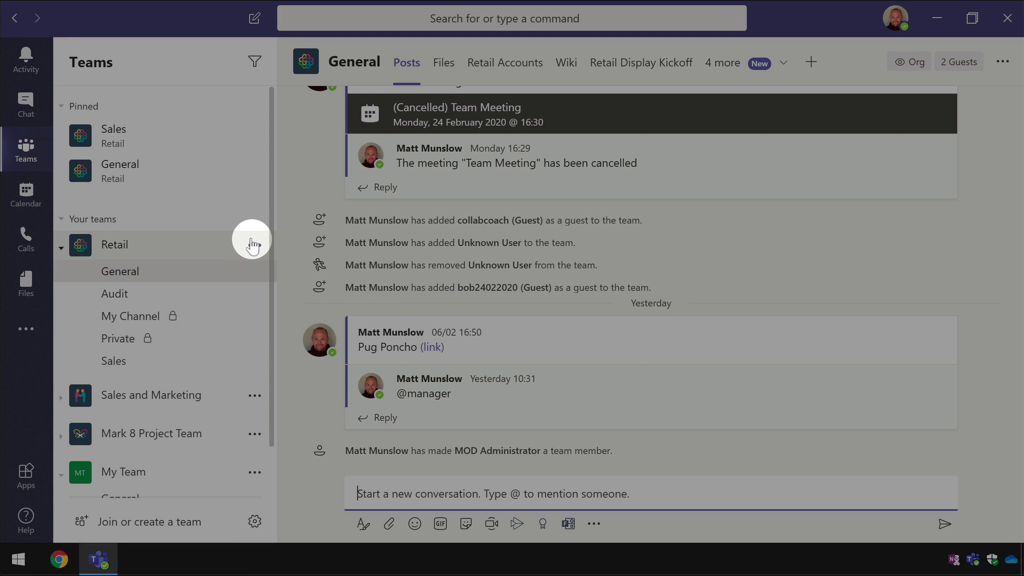
Open tag management for the Retail team, view the form for creating a tag, and return to the tag list
left_click(254, 246)
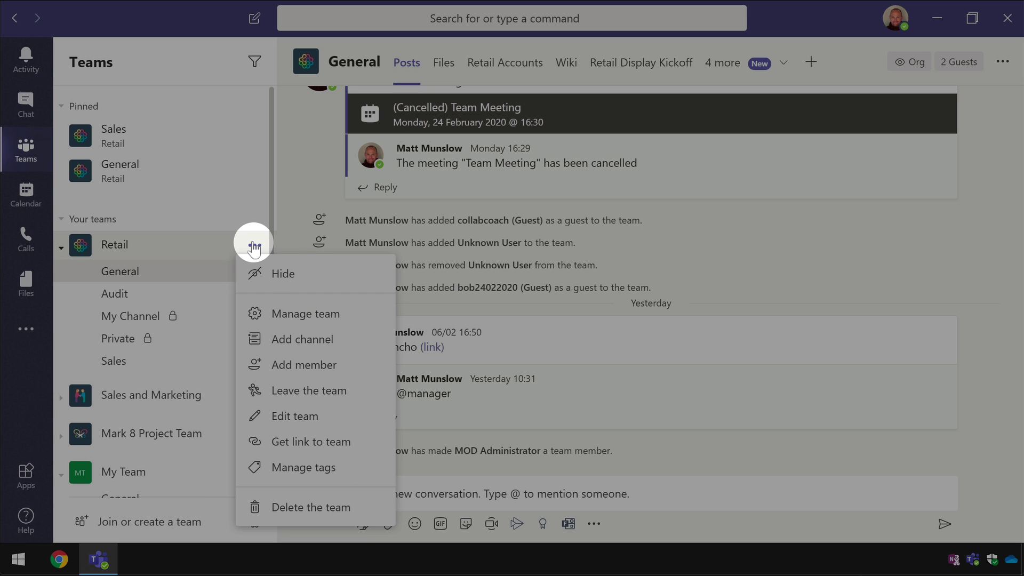
left_click(335, 467)
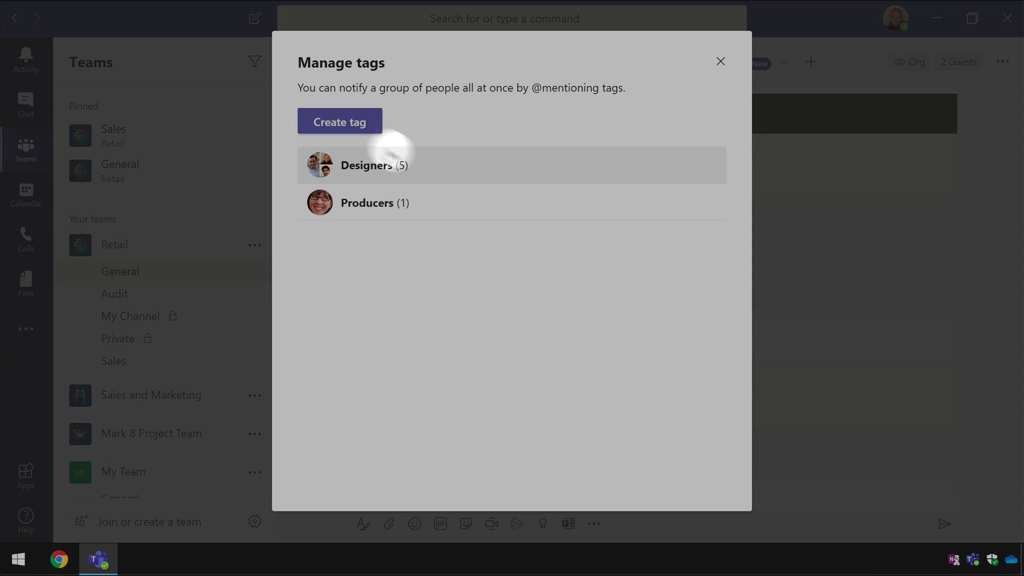
left_click(350, 121)
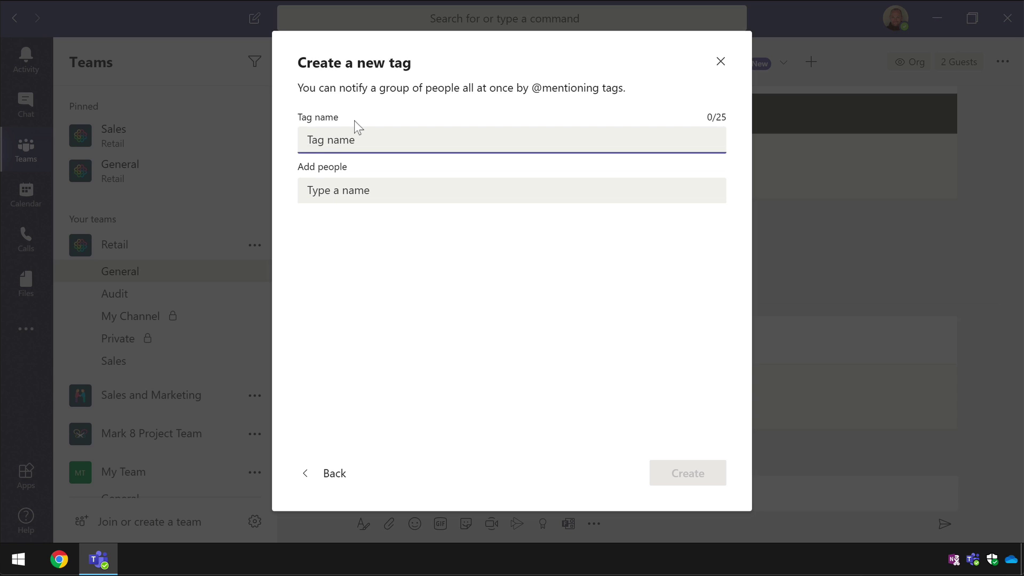
left_click(327, 474)
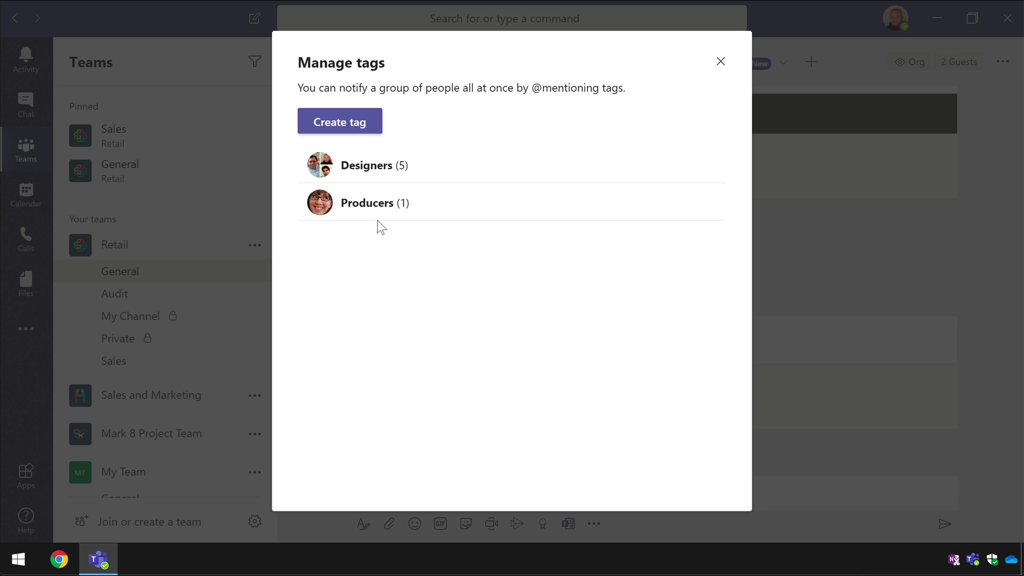
Add another team member to the Designers tag and close tag management
left_click(364, 166)
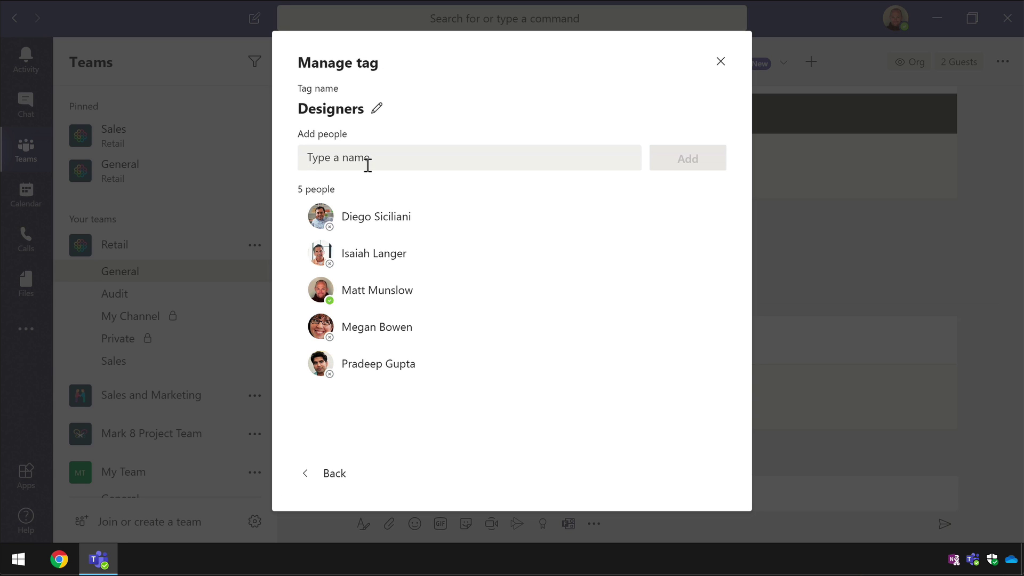
left_click(378, 160)
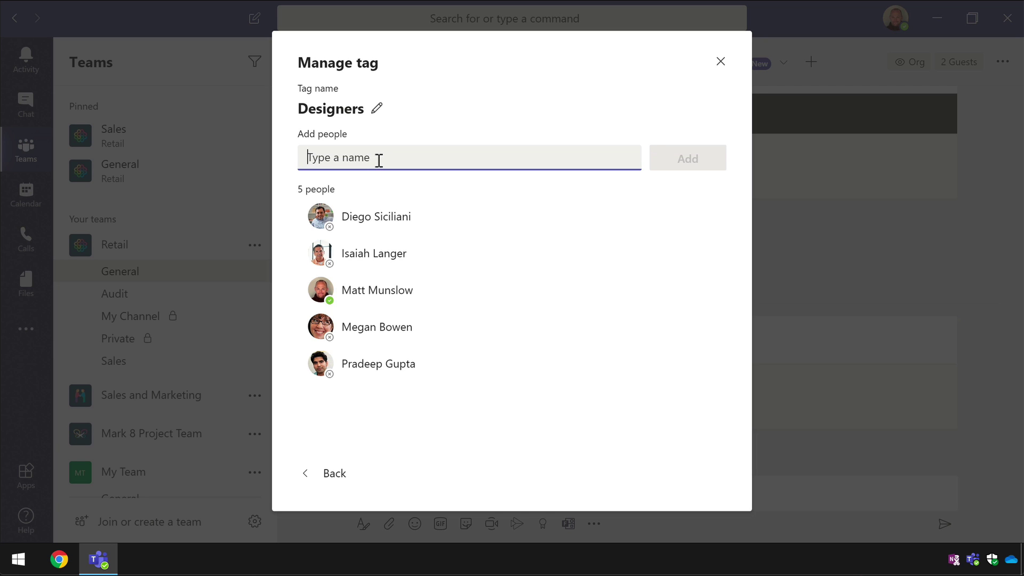
type("ale")
left_click(449, 198)
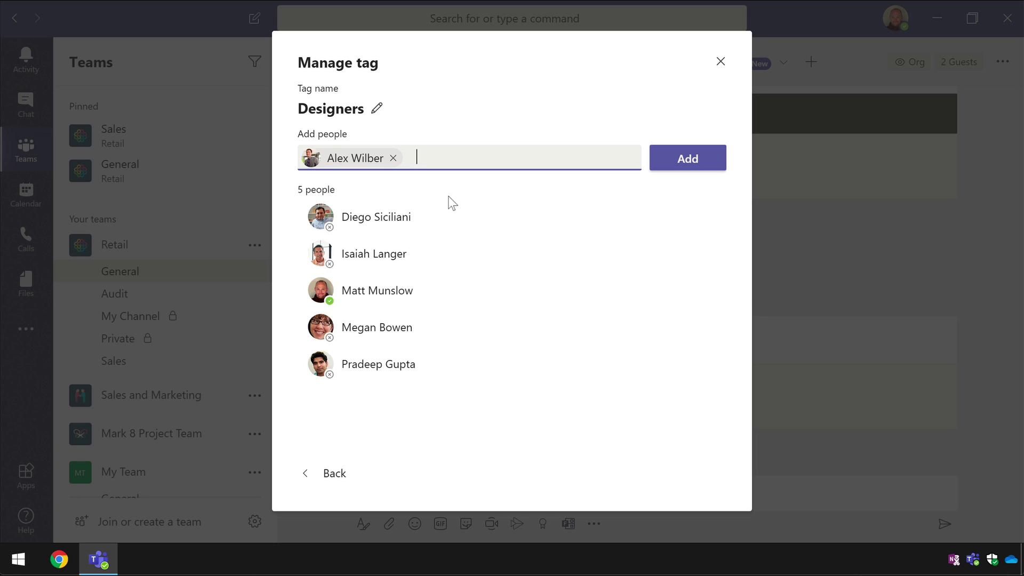
left_click(709, 158)
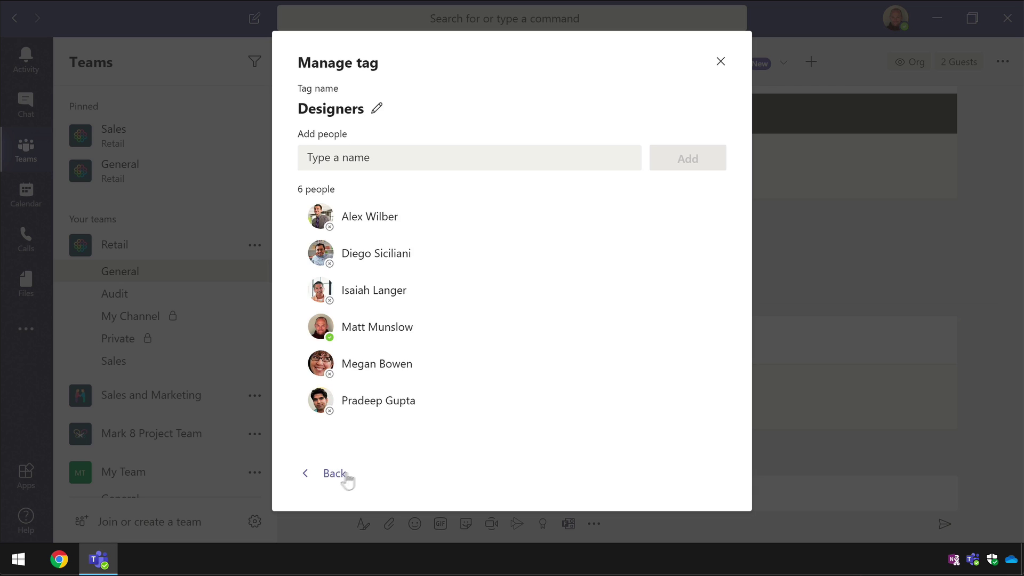
left_click(335, 474)
left_click(720, 63)
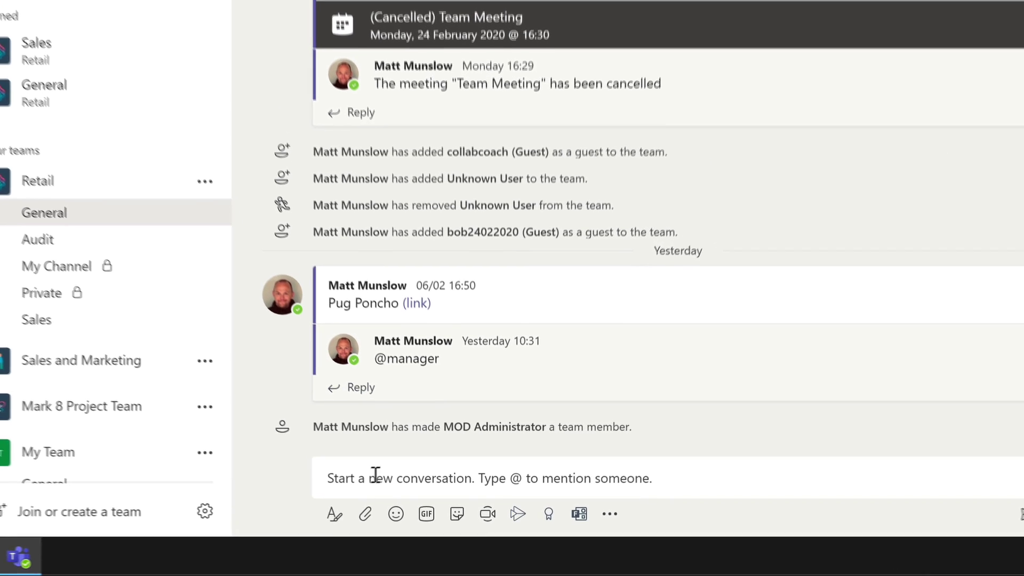
Insert a mention of the Designers tag in a new conversation in the Retail team's General channel
left_click(394, 492)
type("@")
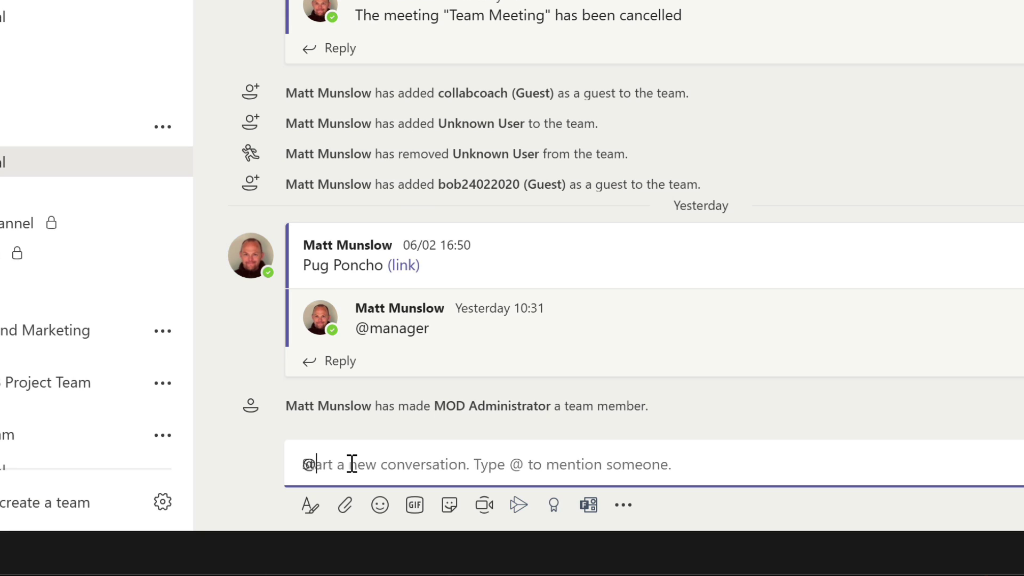
type("desi")
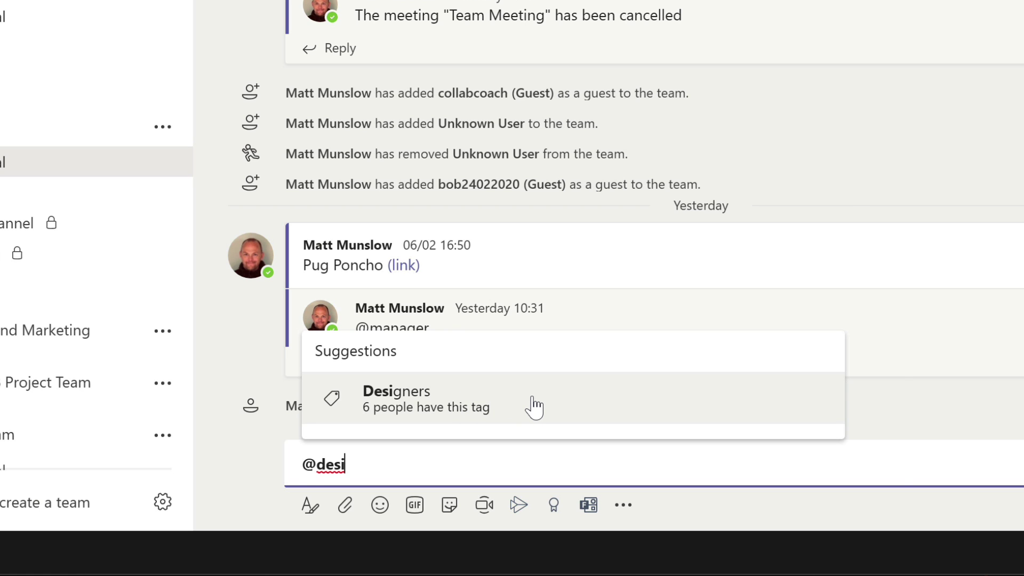
left_click(534, 408)
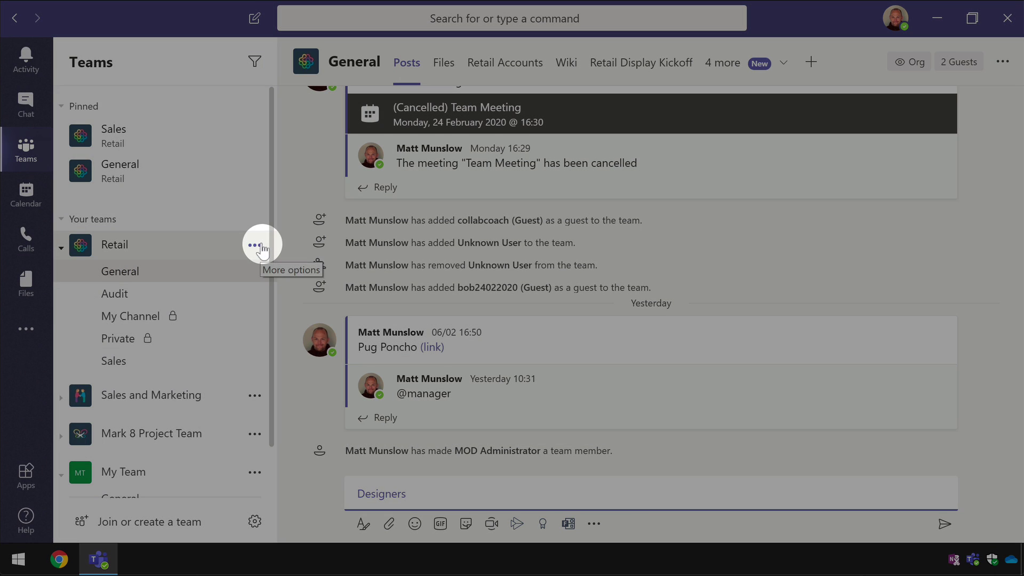
Open the Retail team's management page and expand its list of members and guests
left_click(262, 248)
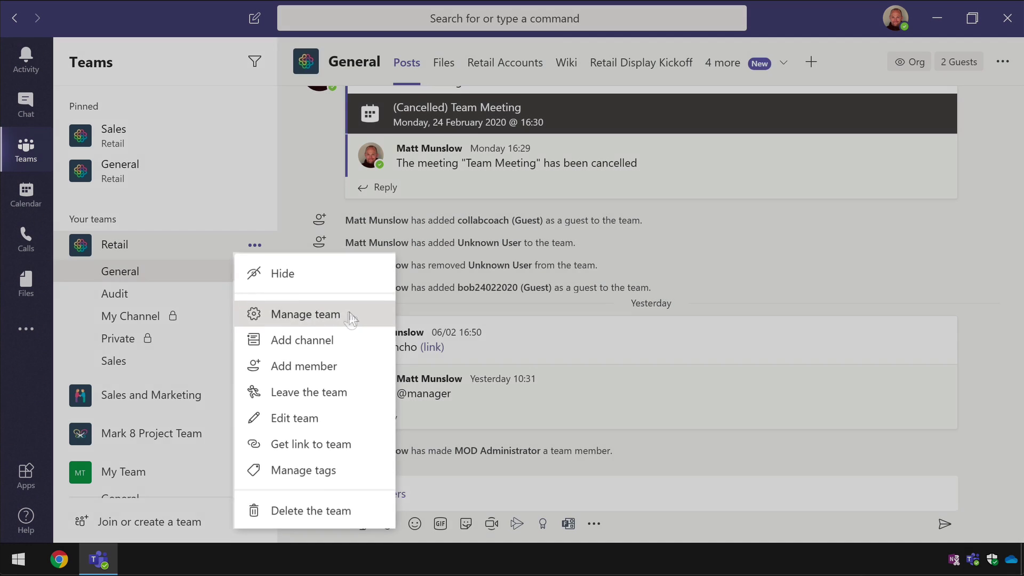
left_click(351, 315)
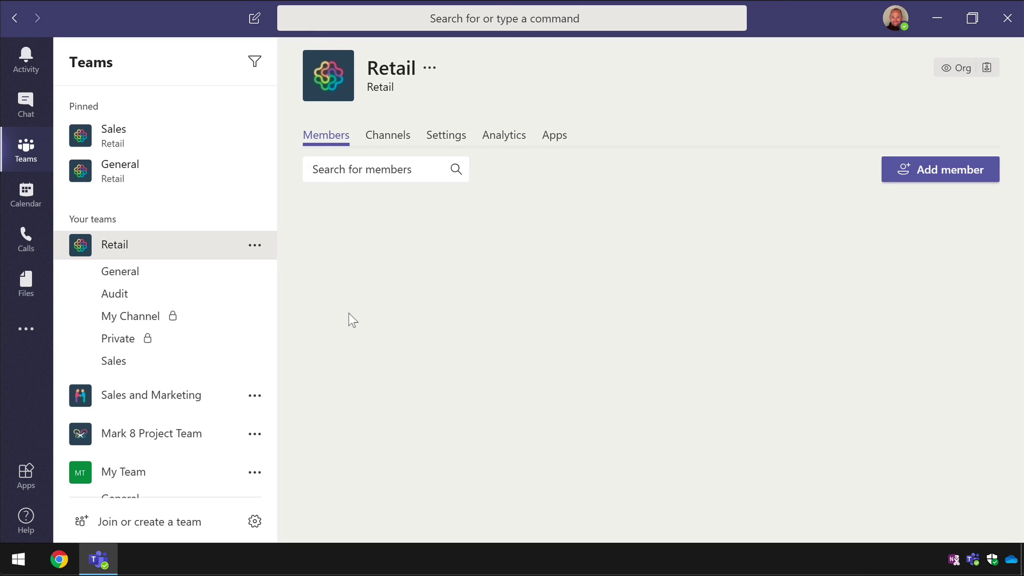
left_click(306, 438)
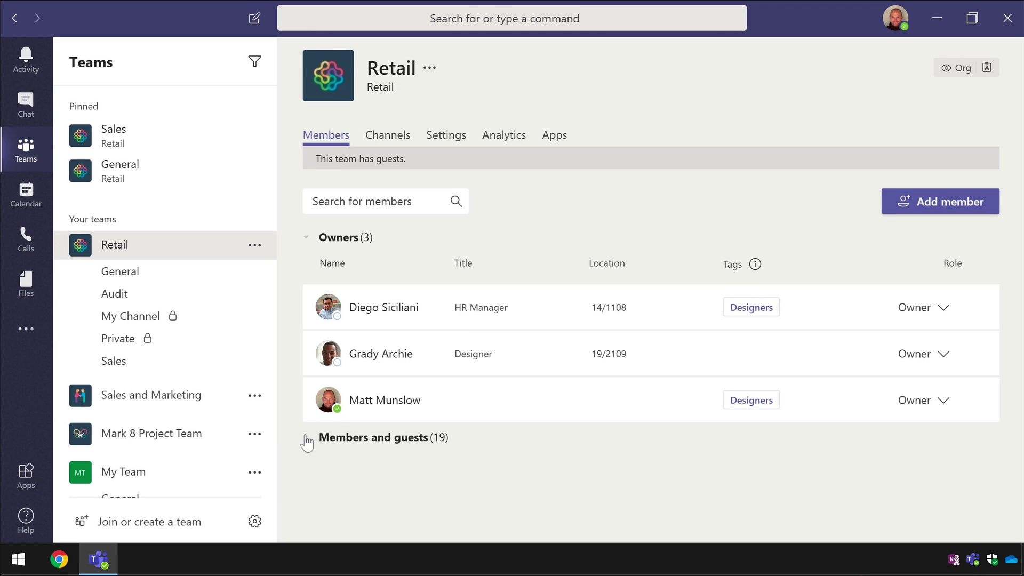
Assign the Designers and Producers tags to the member whose title is Planner
scroll(638, 261, "down", 5)
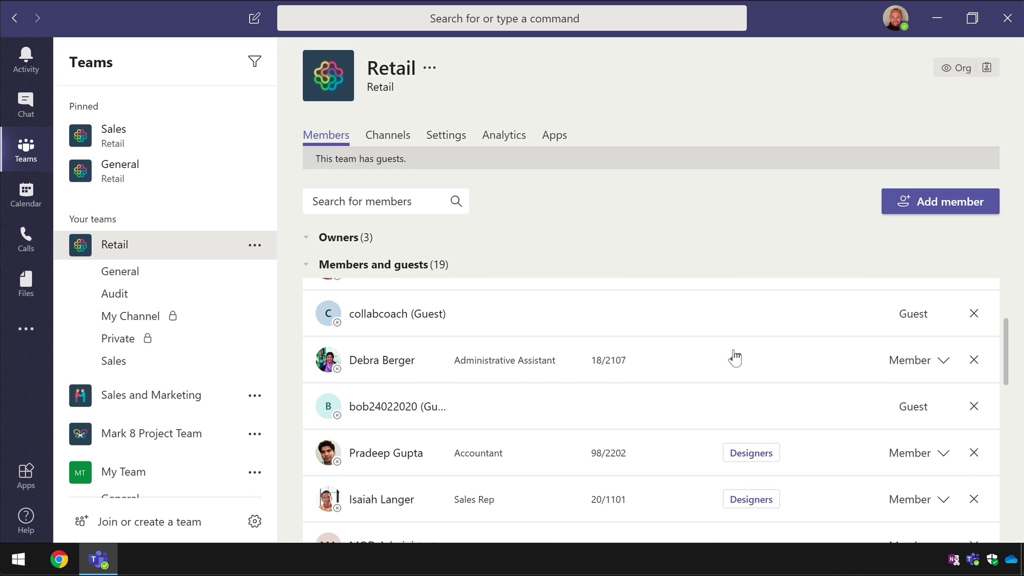
scroll(745, 419, "down", 10)
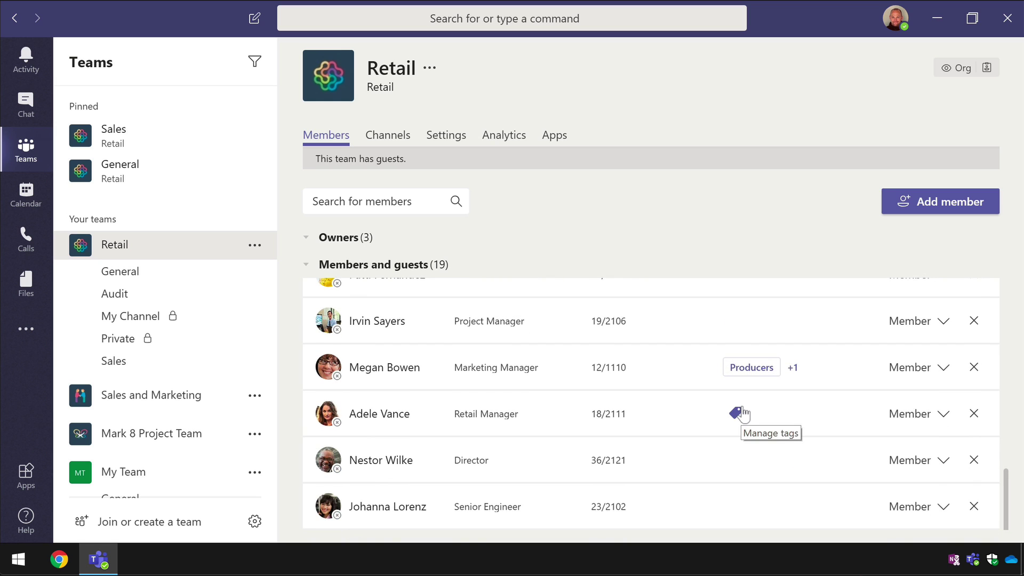
left_click(746, 394)
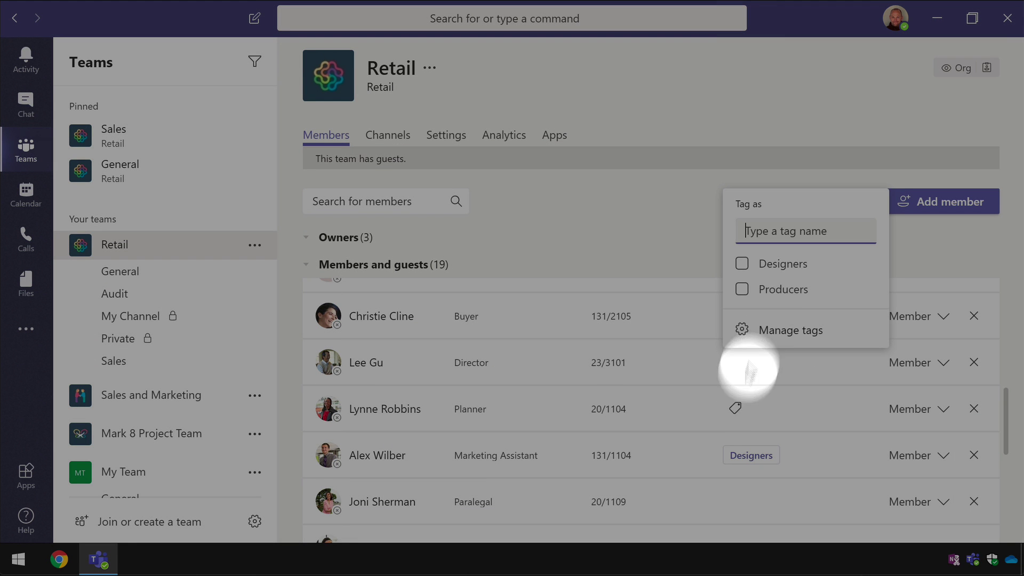
left_click(772, 266)
left_click(770, 288)
left_click(784, 328)
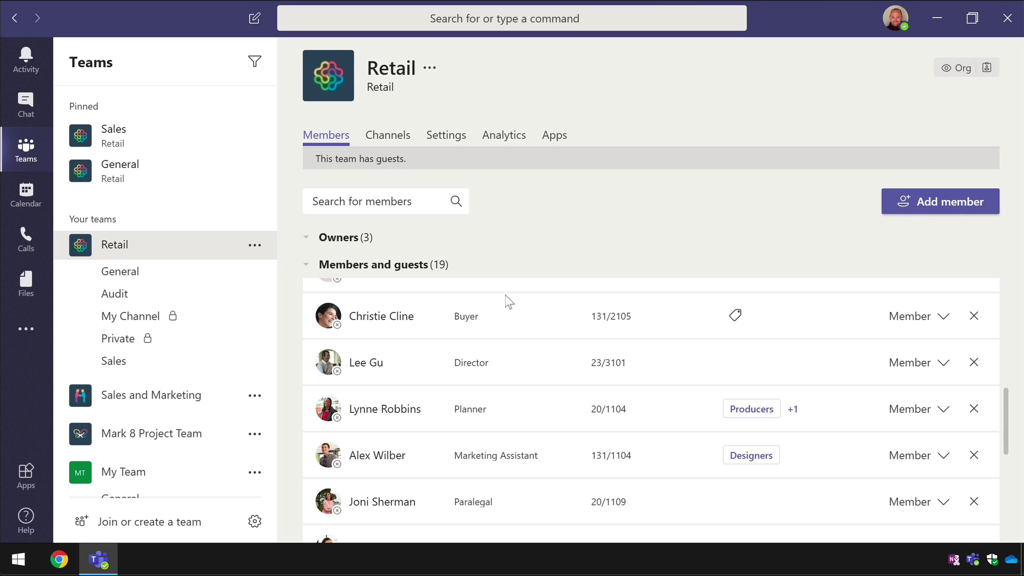
Expand the Retail team's Tags settings and open the choices for who can add tags
left_click(454, 140)
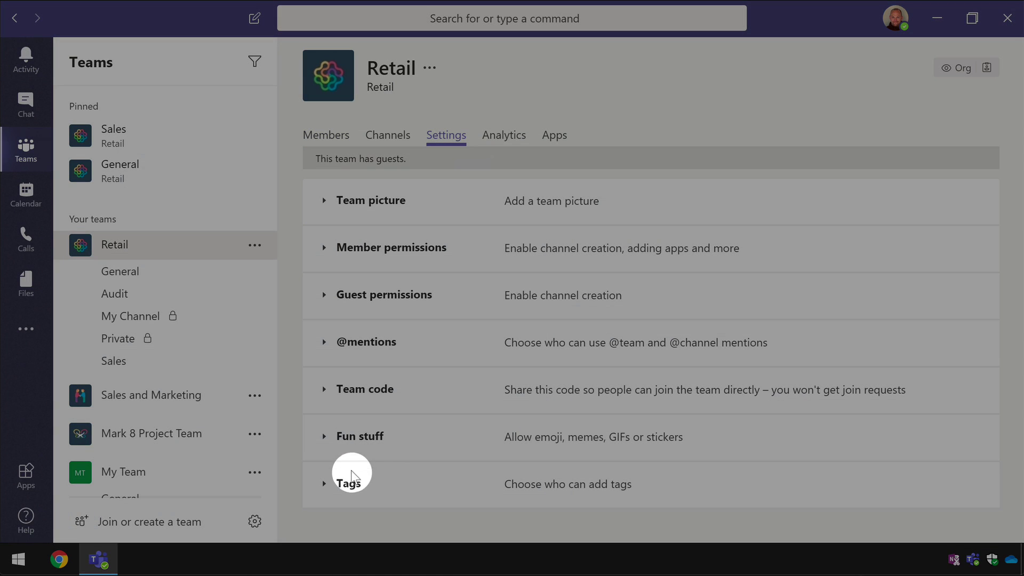
left_click(351, 474)
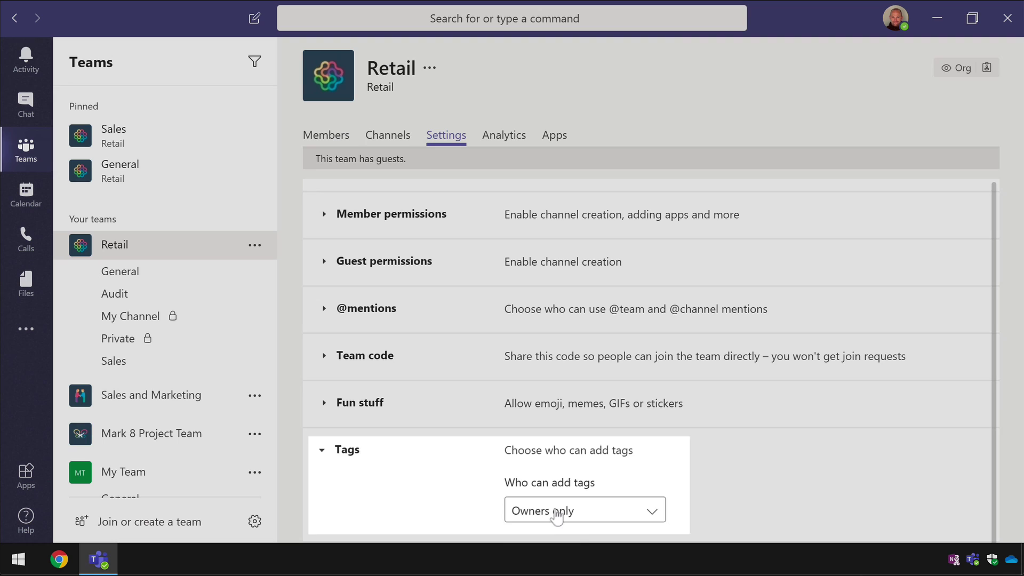
left_click(592, 513)
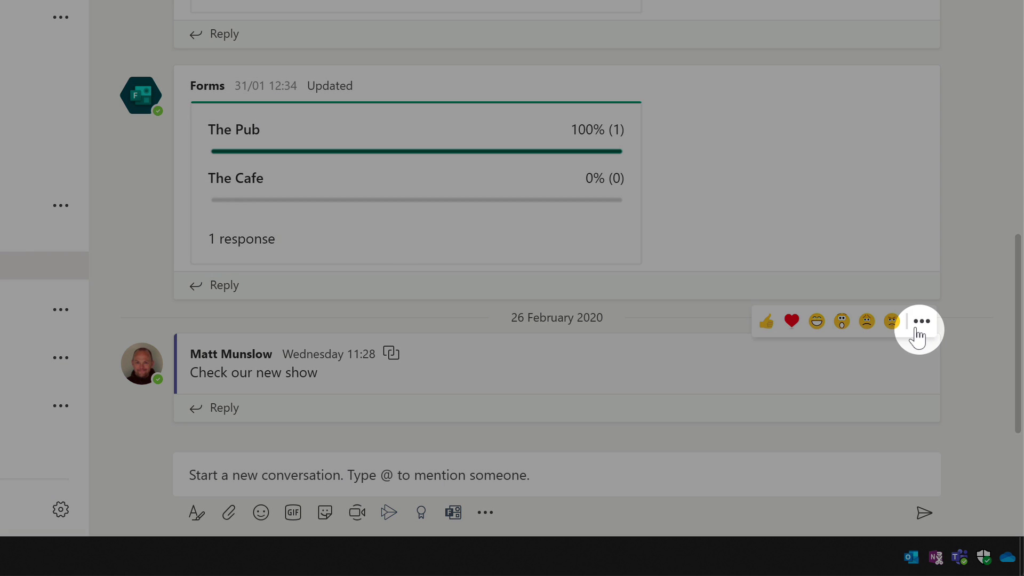
View the available actions for the "Check our new show" message in the Monthly Reports channel
left_click(920, 322)
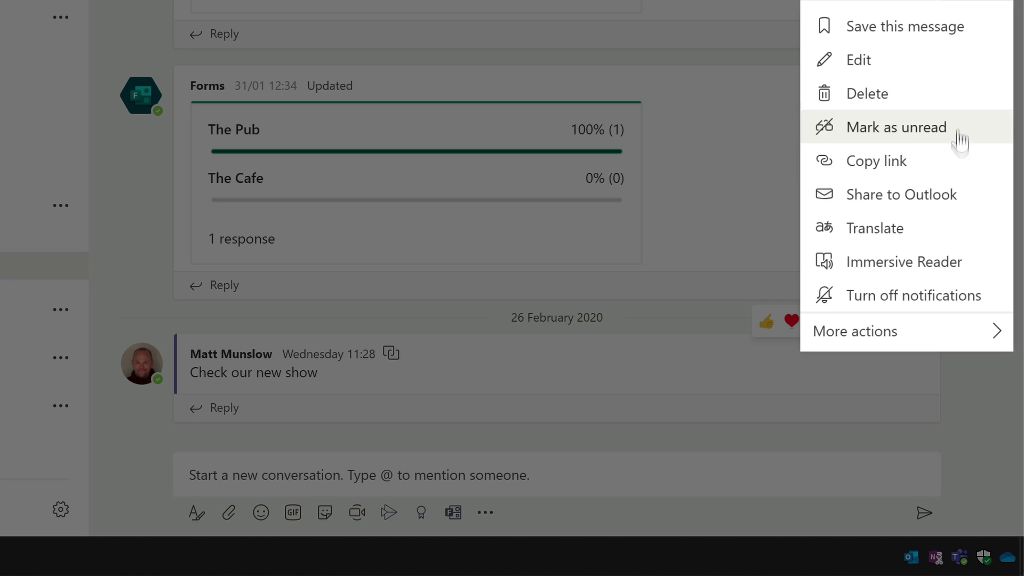
key("Escape")
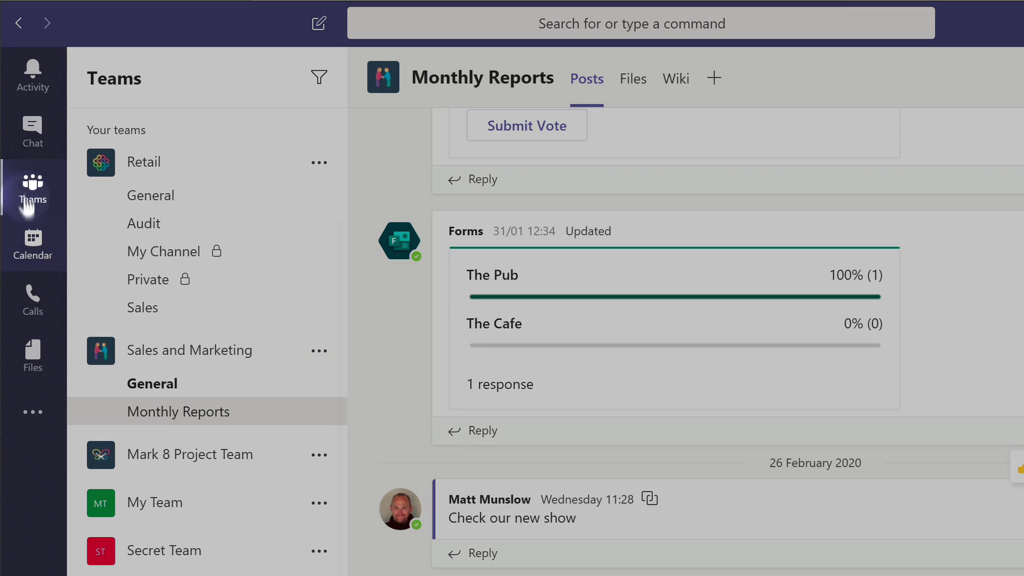
Switch to the one-to-one chats and share the message about the added PowerPoint tab to Outlook
left_click(28, 126)
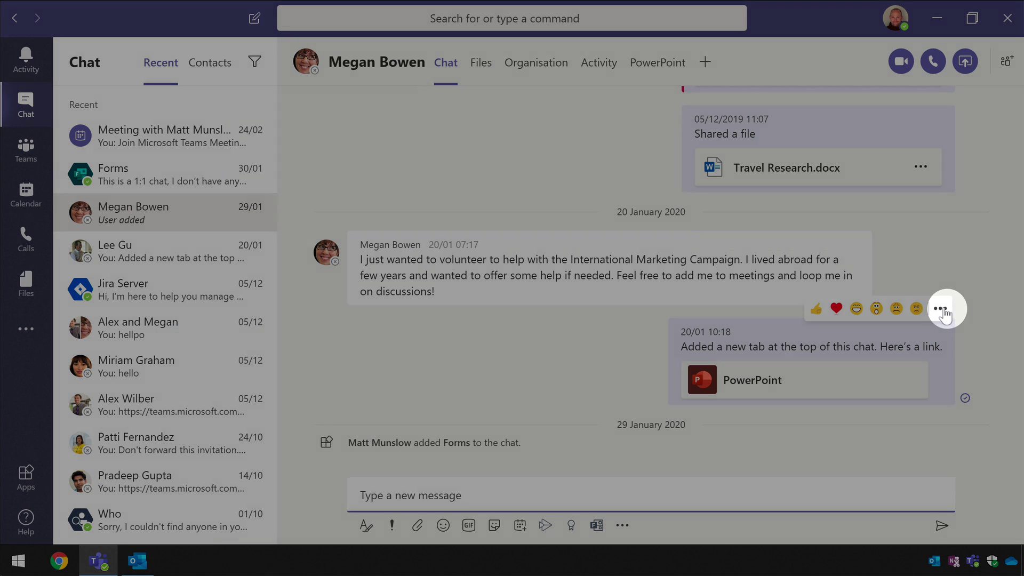
left_click(940, 309)
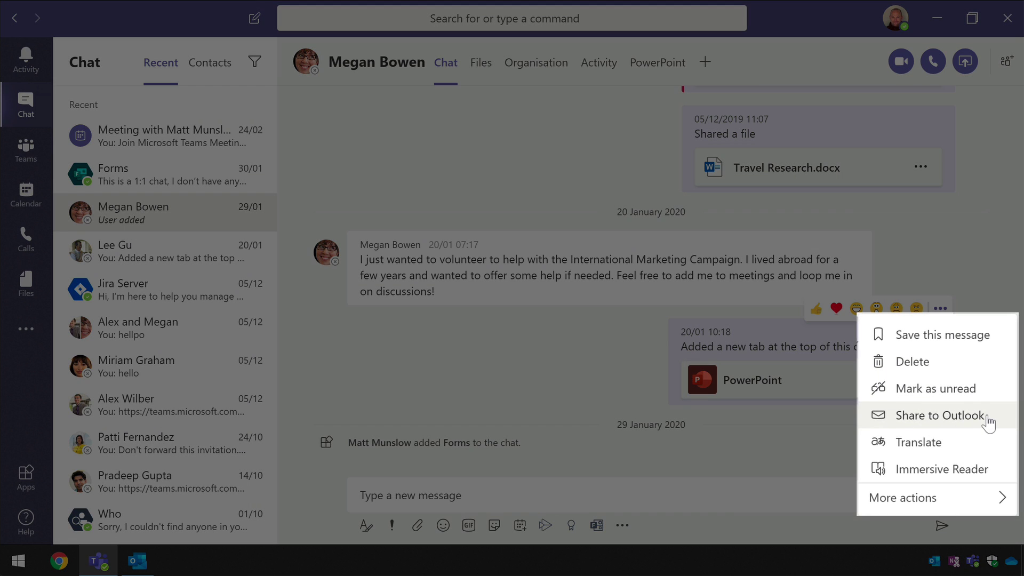
left_click(987, 420)
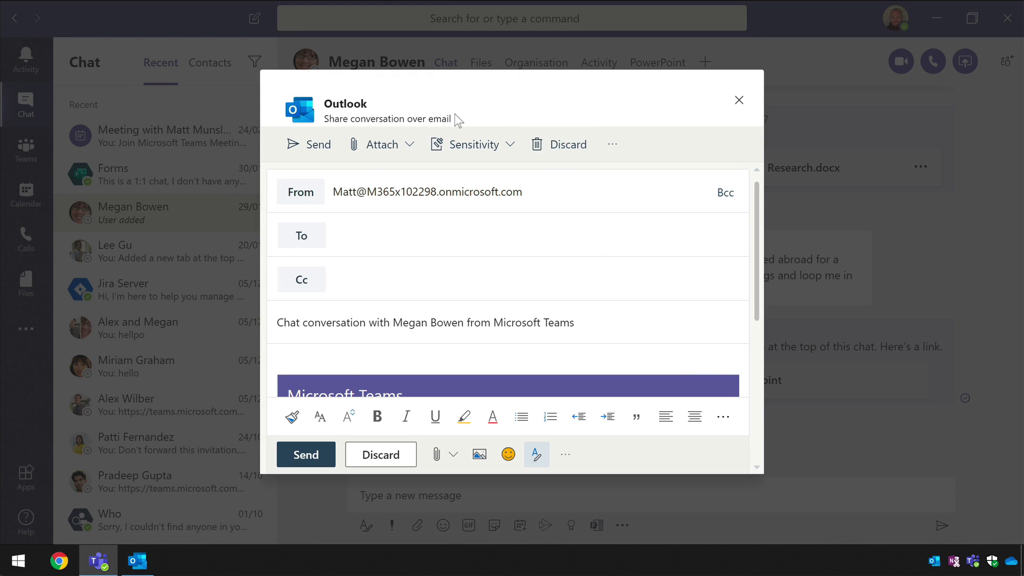
Examine the shared chat email draft, including its quoted message and its attachment, sensitivity and additional options
left_click_drag(758, 238, 765, 327)
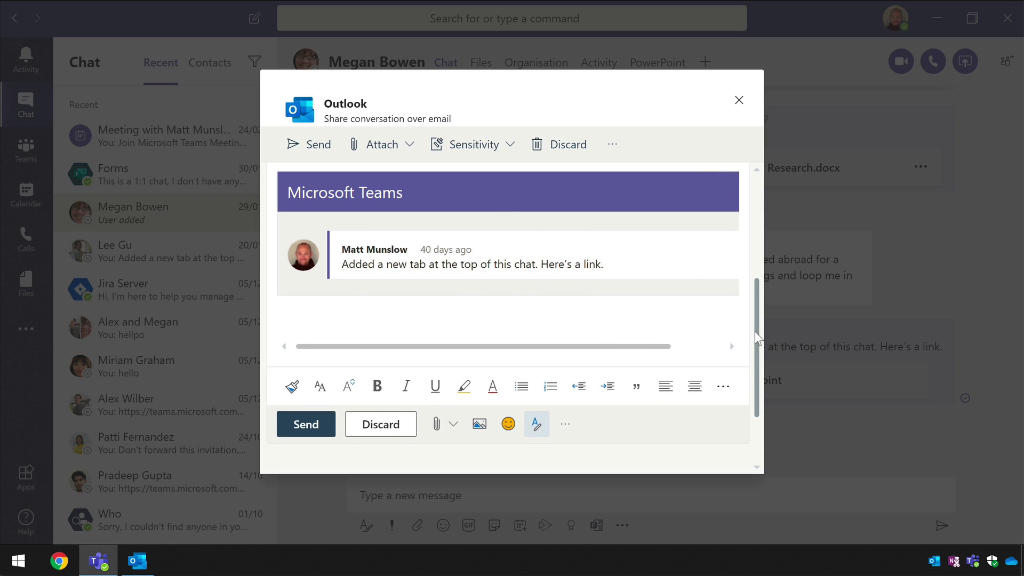
left_click_drag(758, 339, 753, 183)
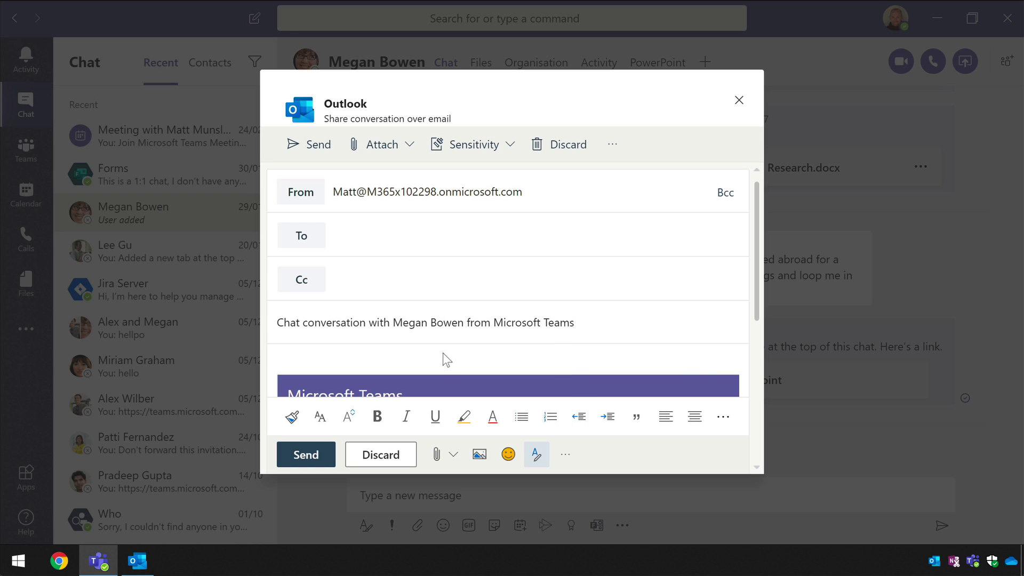
left_click(408, 154)
left_click(458, 145)
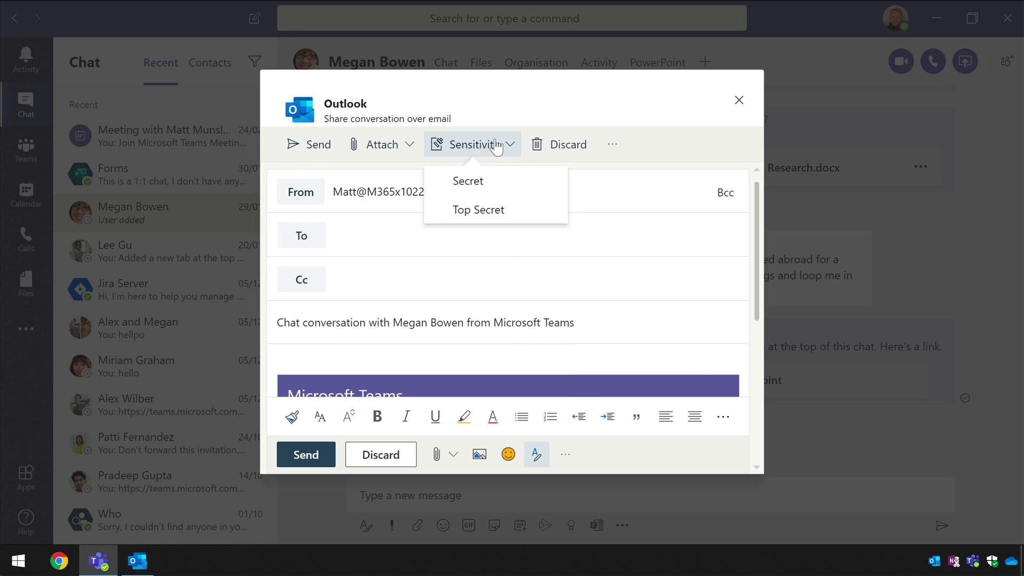
left_click(610, 145)
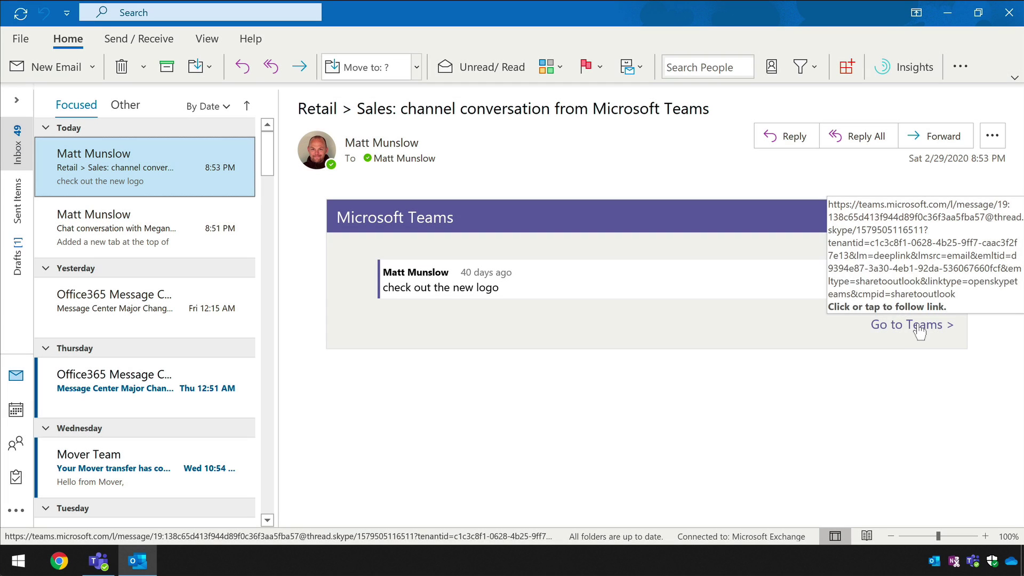
Follow the Go to Teams link in the Retail > Sales channel conversation email
left_click(918, 327)
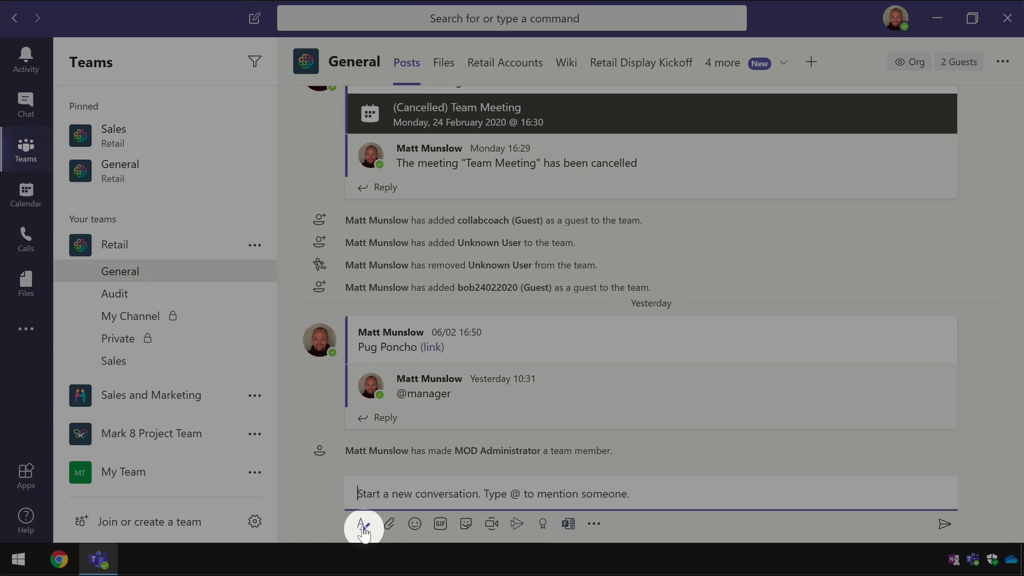
Set a new Retail General conversation to post in multiple channels, selecting Retail's Audit and Sales and Marketing's General
left_click(364, 528)
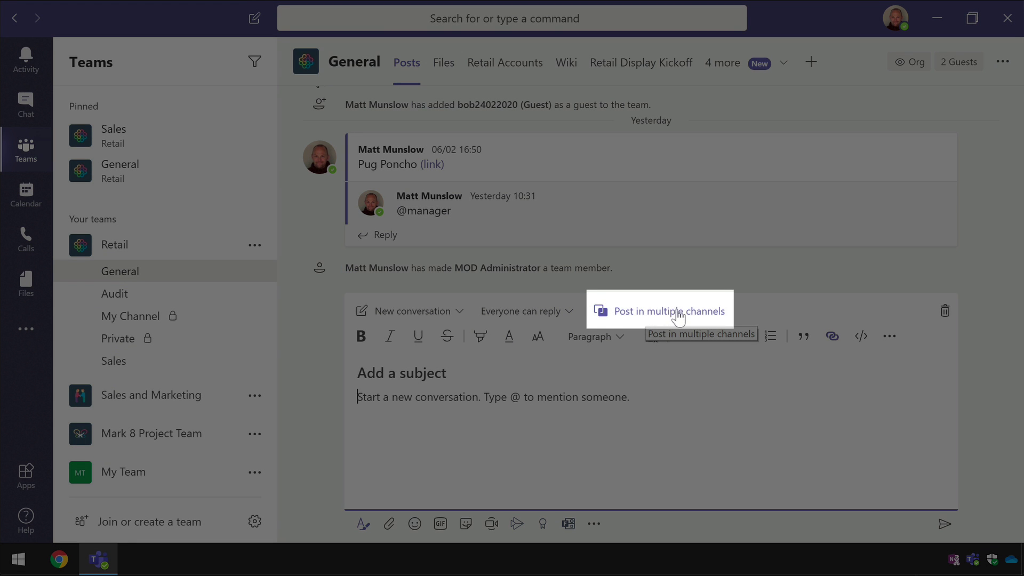
left_click(673, 311)
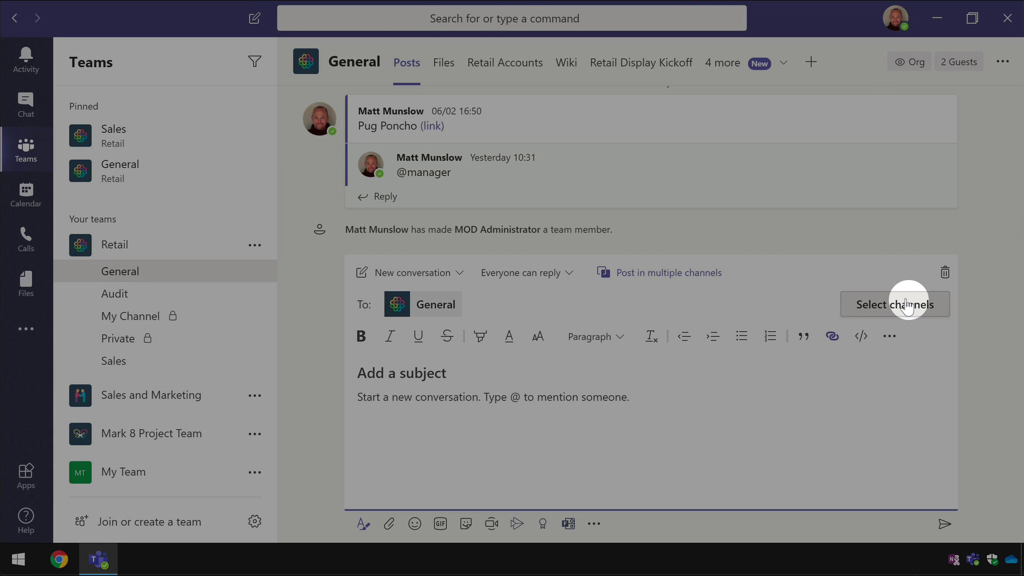
left_click(906, 305)
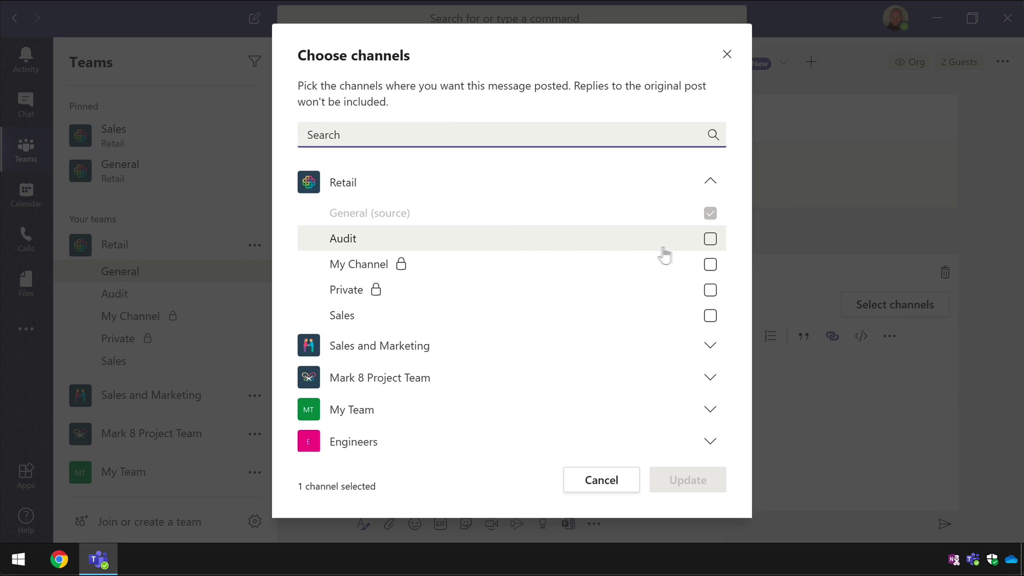
left_click(709, 239)
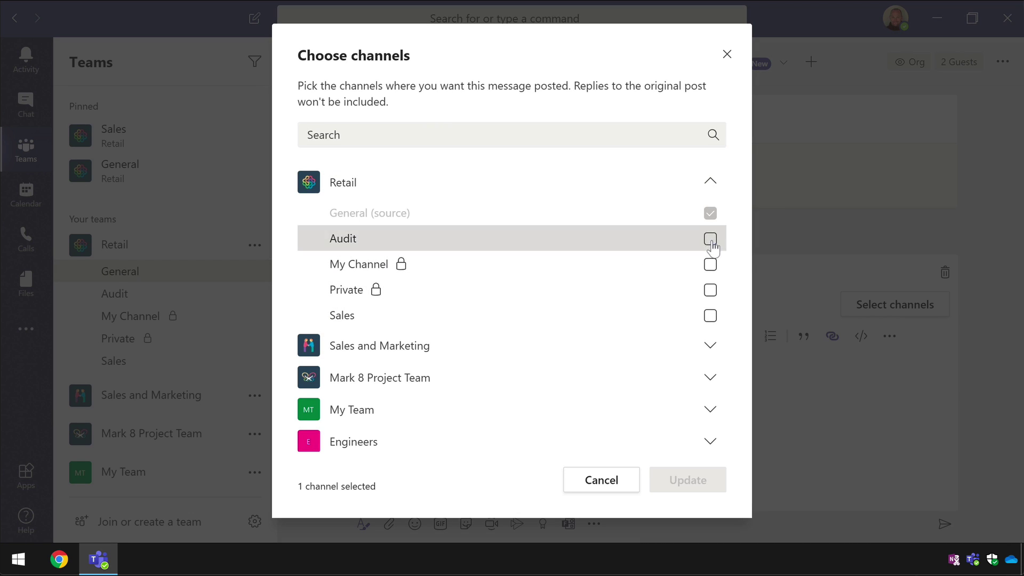
left_click(708, 344)
left_click(709, 376)
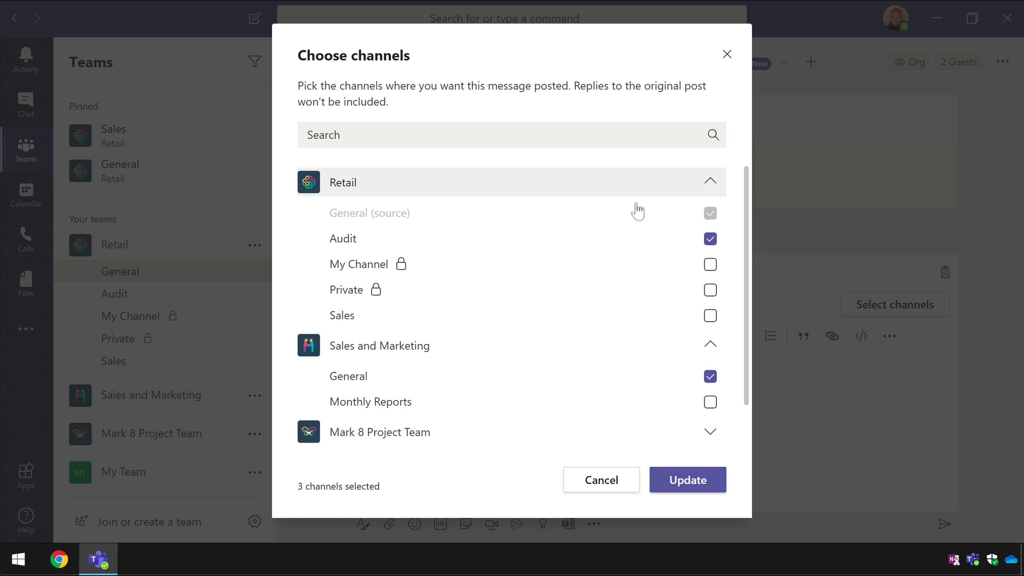
Search the channels for "report", add Sales and Marketing's Monthly Reports, and update the post's destinations
left_click(390, 136)
type("report")
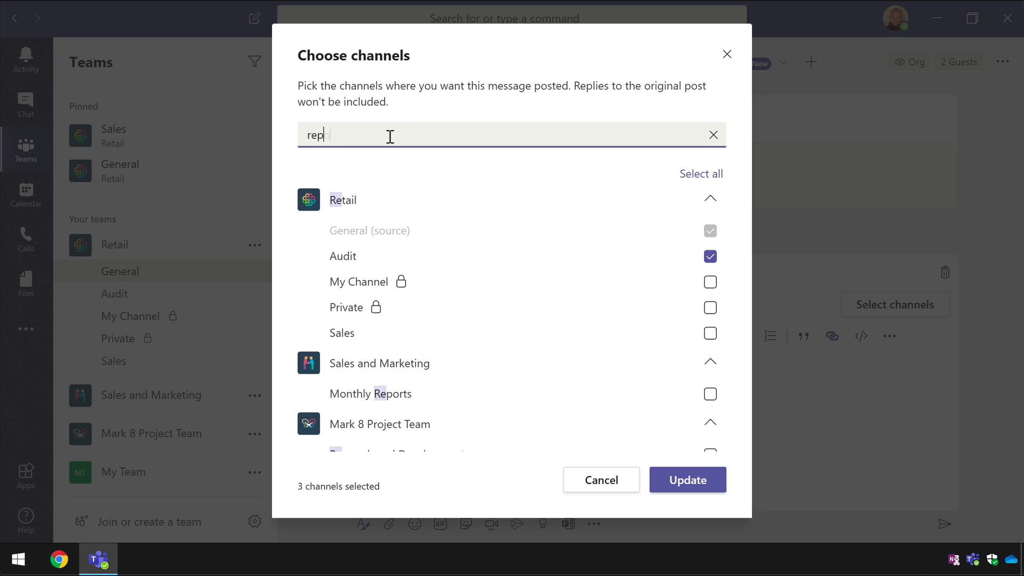
left_click(709, 232)
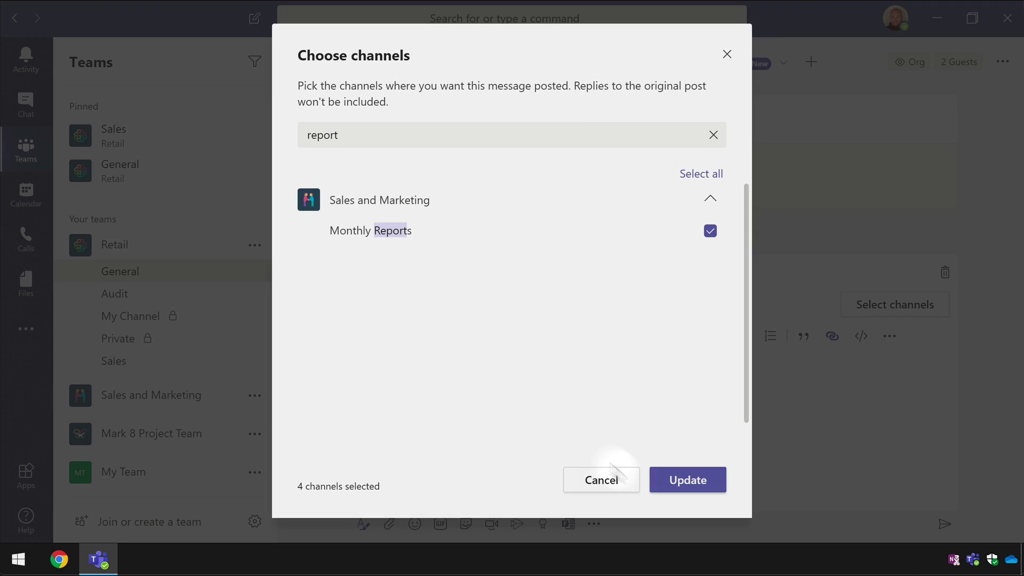
left_click(685, 481)
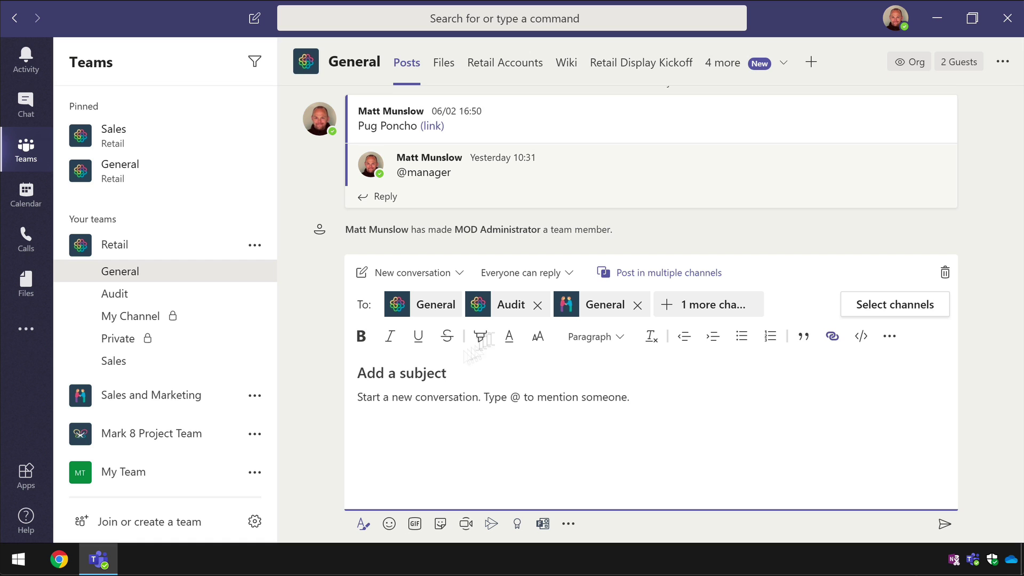
Write "Check our new show" as the message and post it to the chosen channels
type("Check our new show")
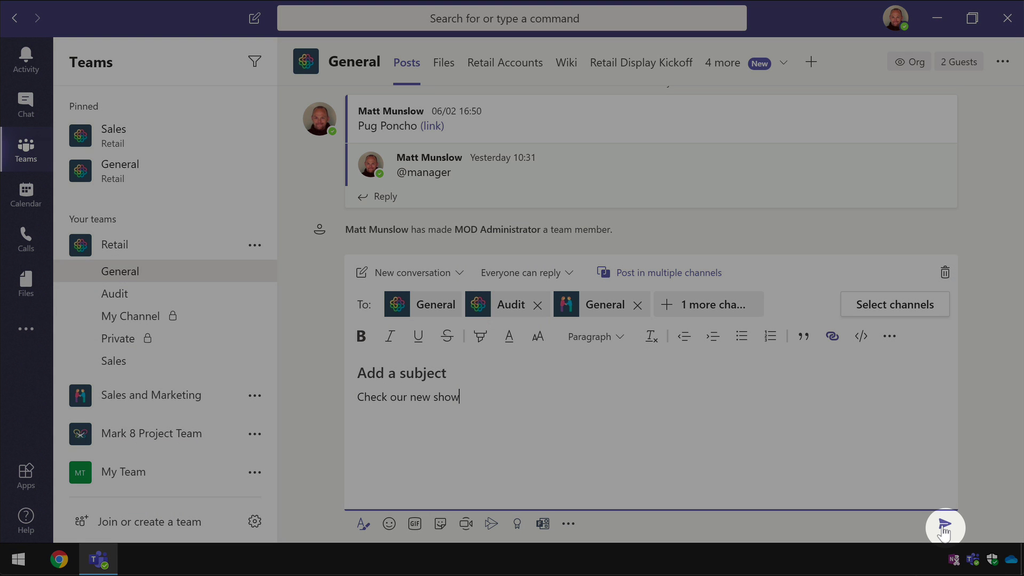
left_click(943, 523)
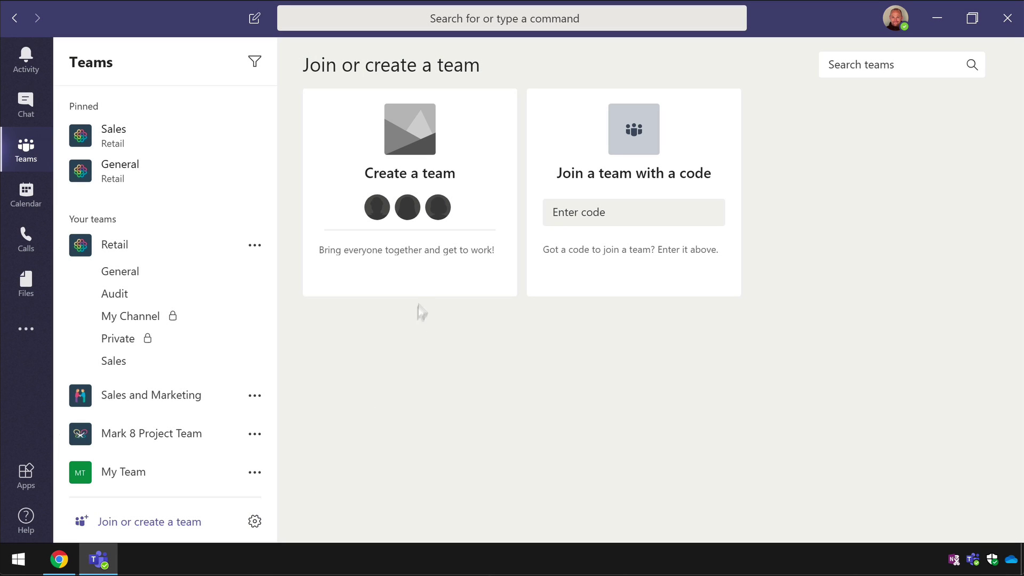
Start building a new team from scratch and review its sensitivity choices
mouse_move(421, 282)
left_click(423, 260)
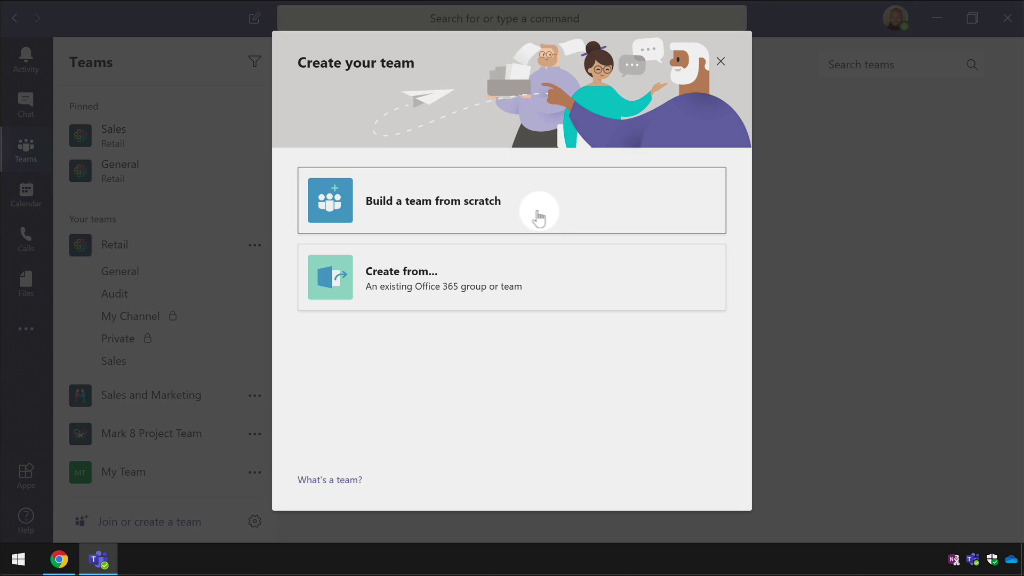
left_click(540, 214)
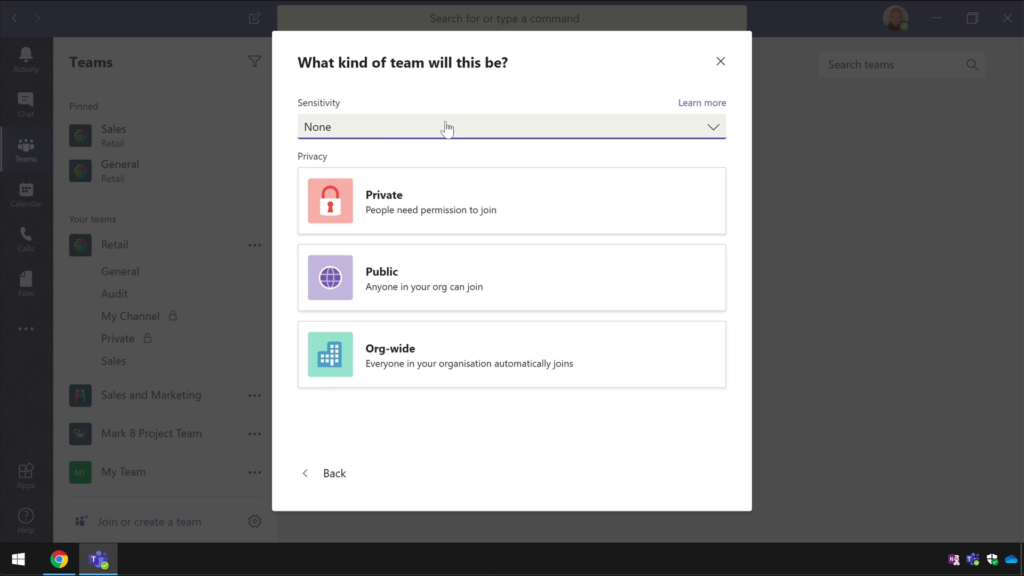
left_click(410, 129)
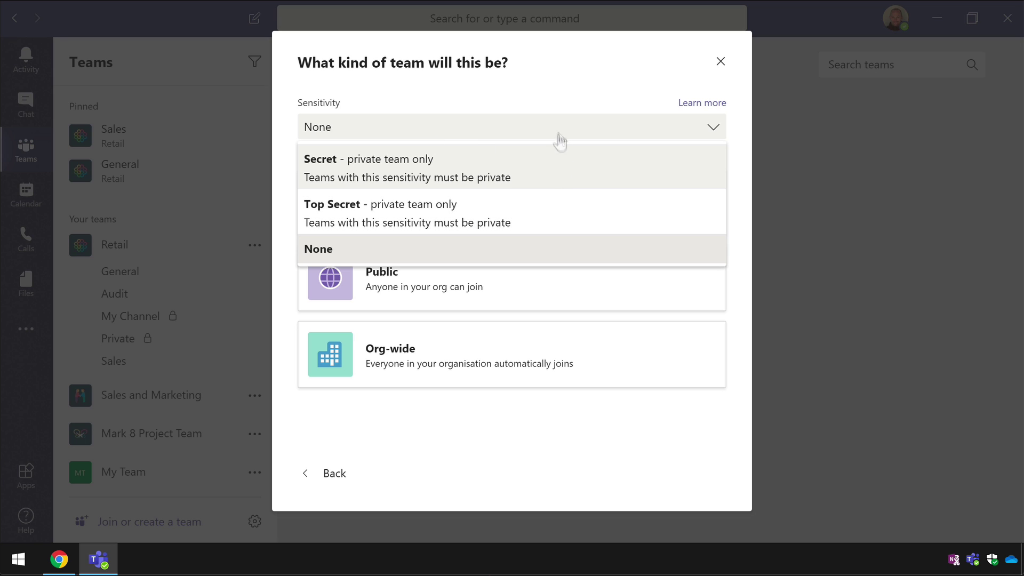
left_click(557, 84)
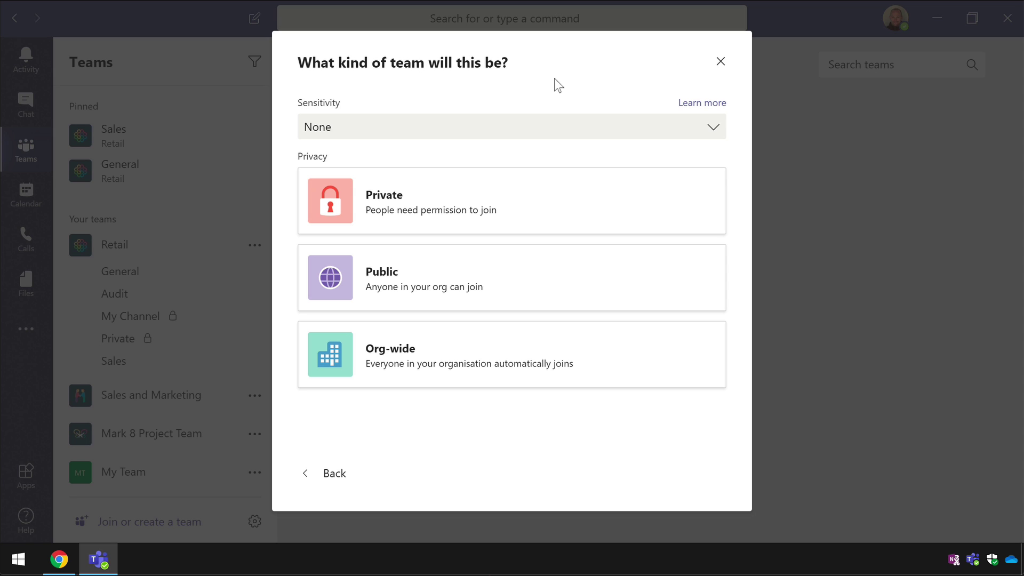
Create the team as private with Secret sensitivity and the name "Secret Team"
left_click(486, 132)
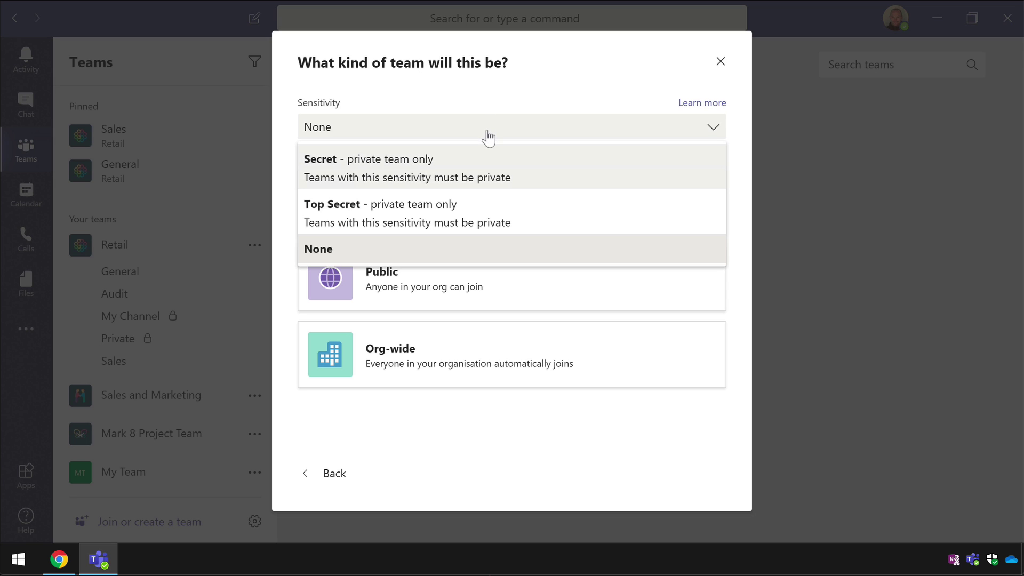
left_click(386, 173)
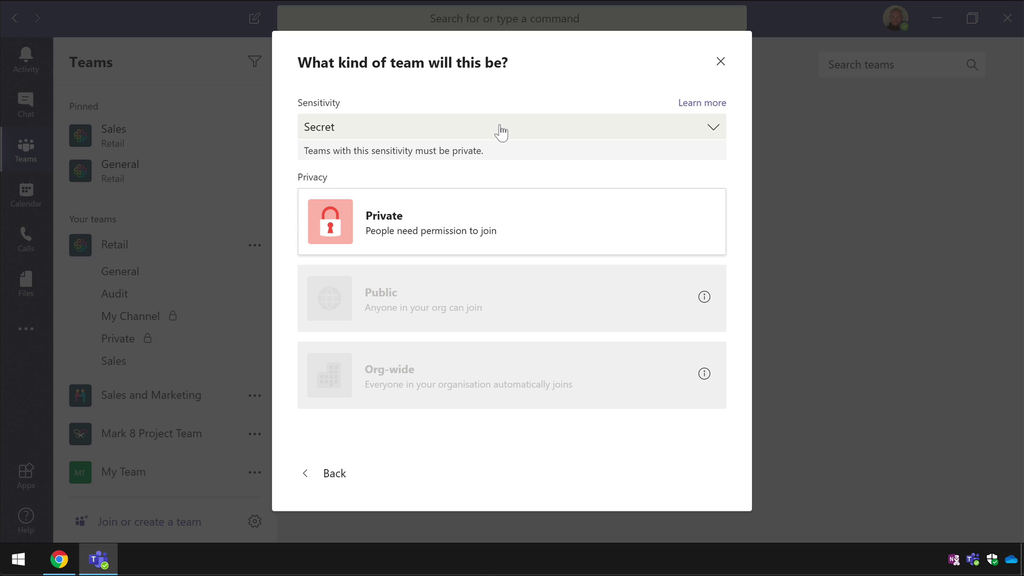
left_click(489, 213)
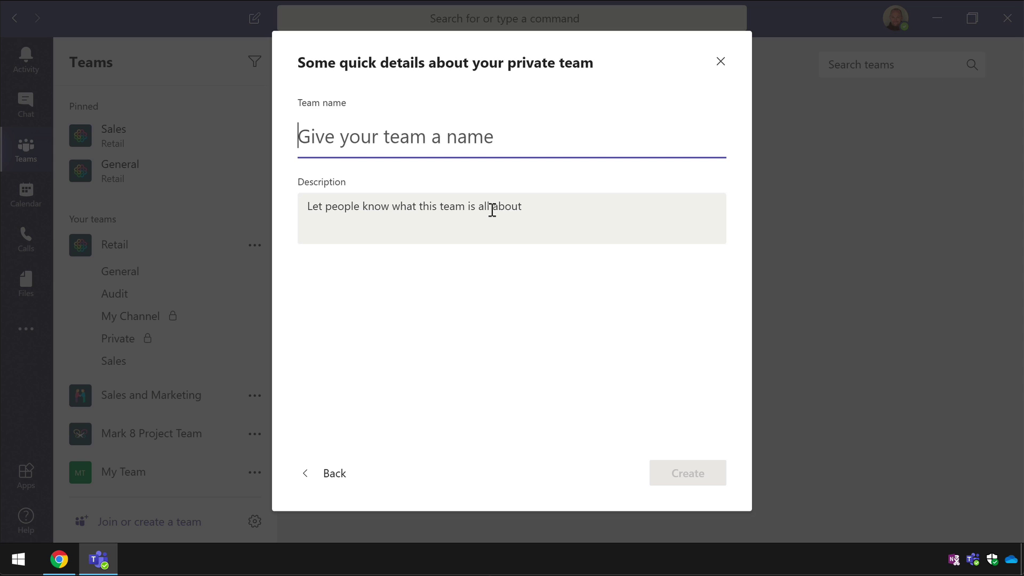
type("Secret Team")
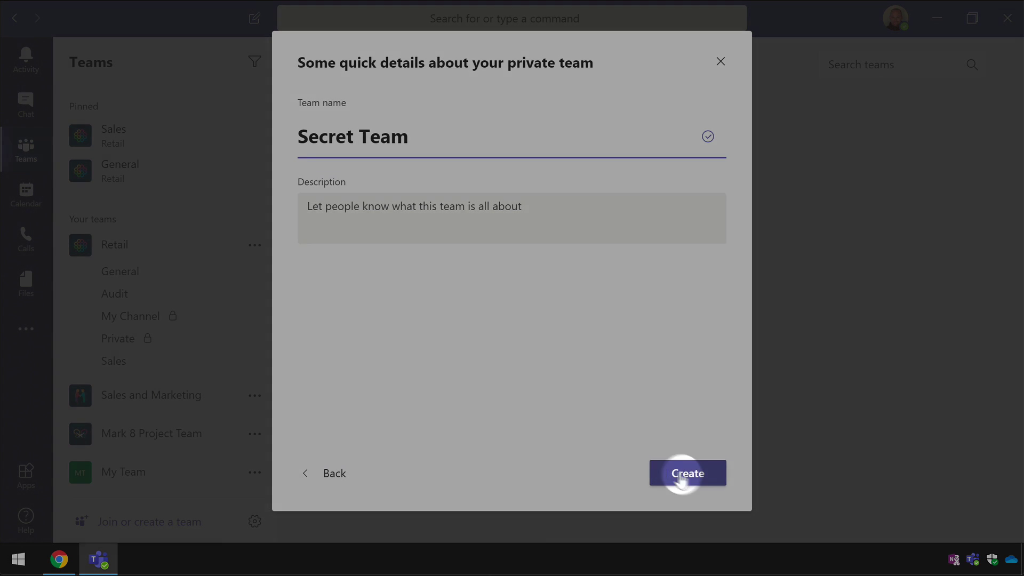
left_click(688, 474)
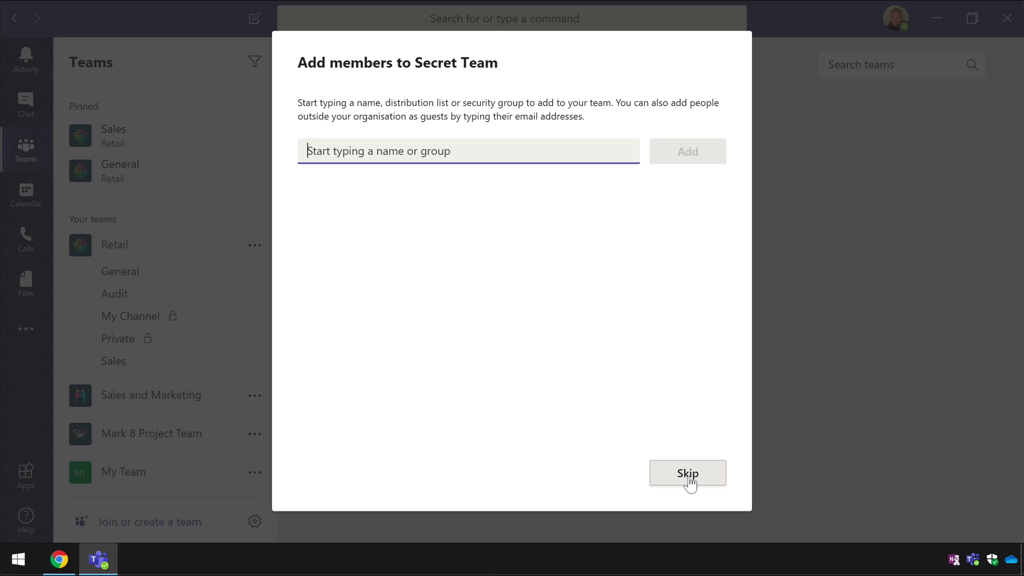
Add the Marketing Manager and the Marketing Assistant to Secret Team as members and finish the team setup
type("megan")
left_click(478, 215)
type("ale")
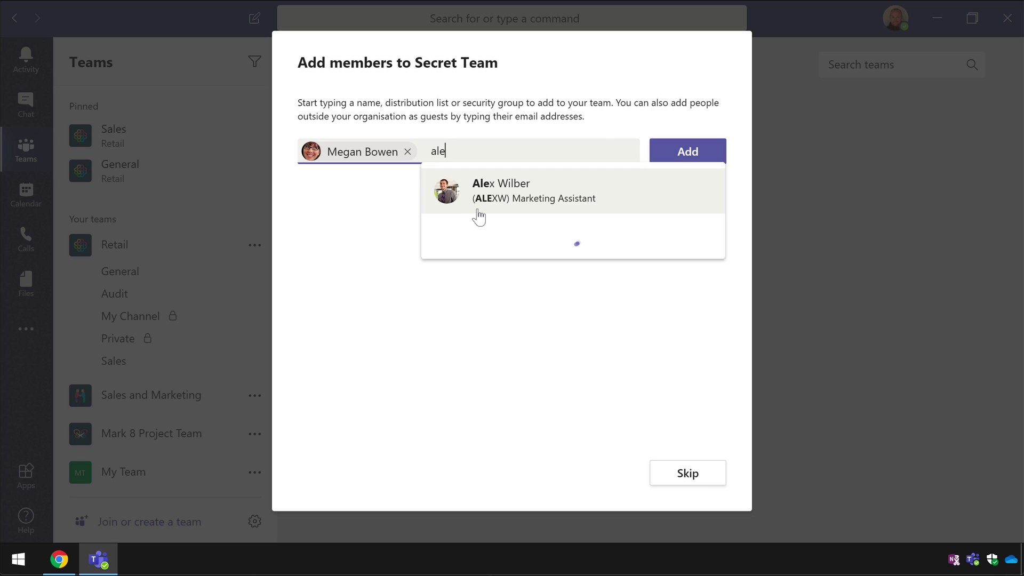
left_click(478, 211)
left_click(688, 151)
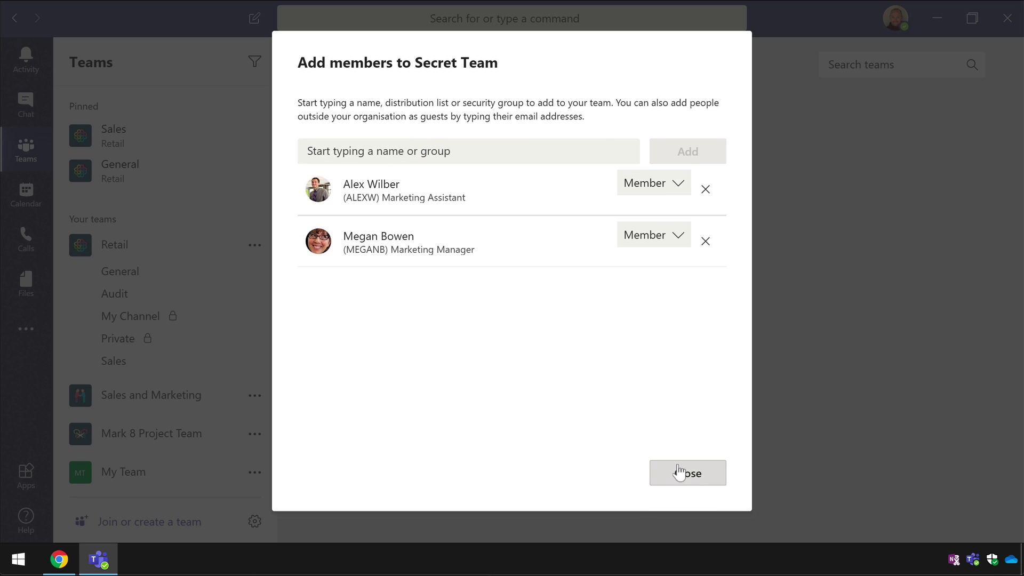
left_click(678, 472)
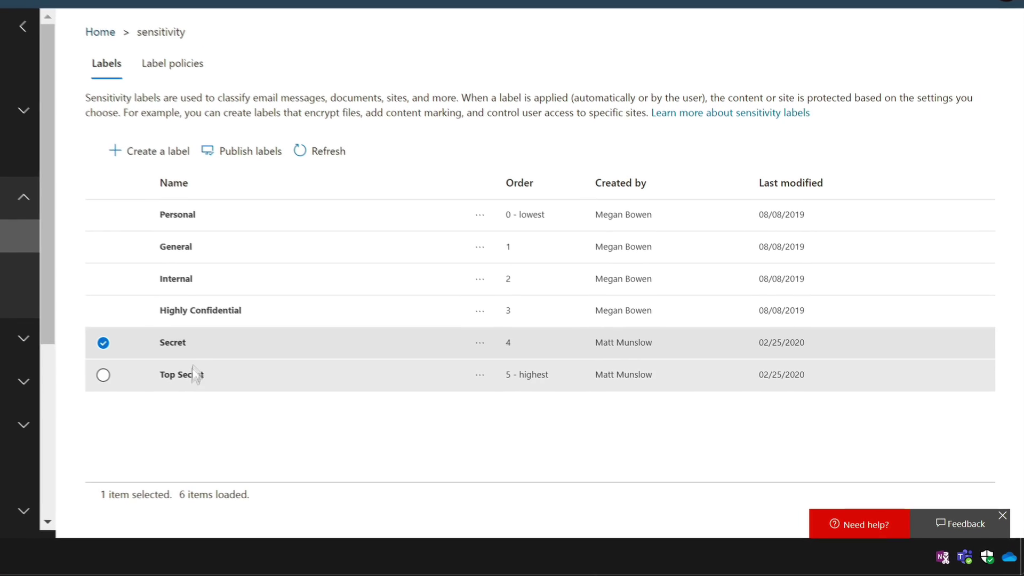
Open the Secret sensitivity label for editing and advance to its Site and group settings
left_click(171, 341)
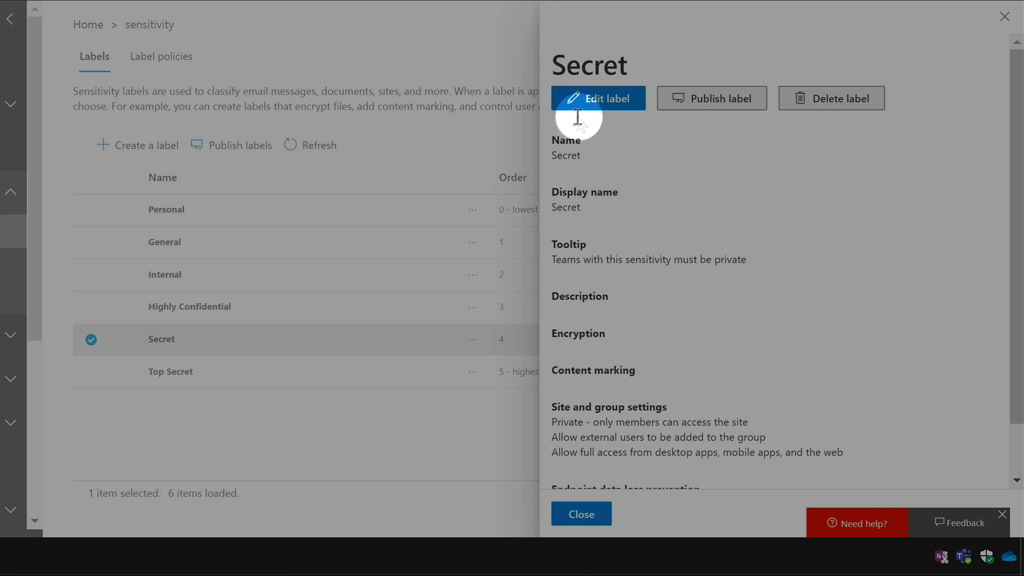
left_click(573, 98)
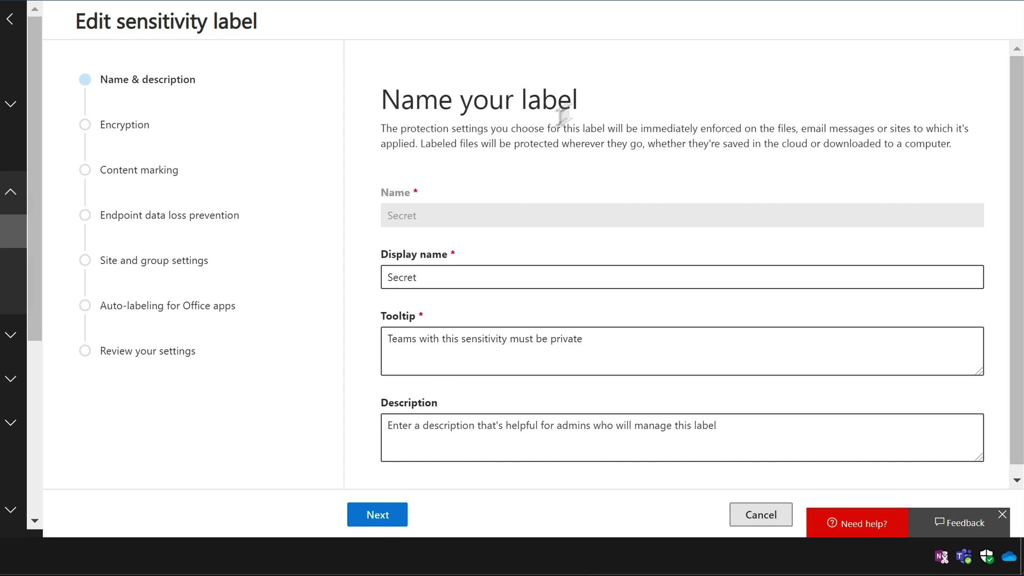
left_click(378, 514)
left_click(434, 516)
left_click(435, 517)
left_click(434, 516)
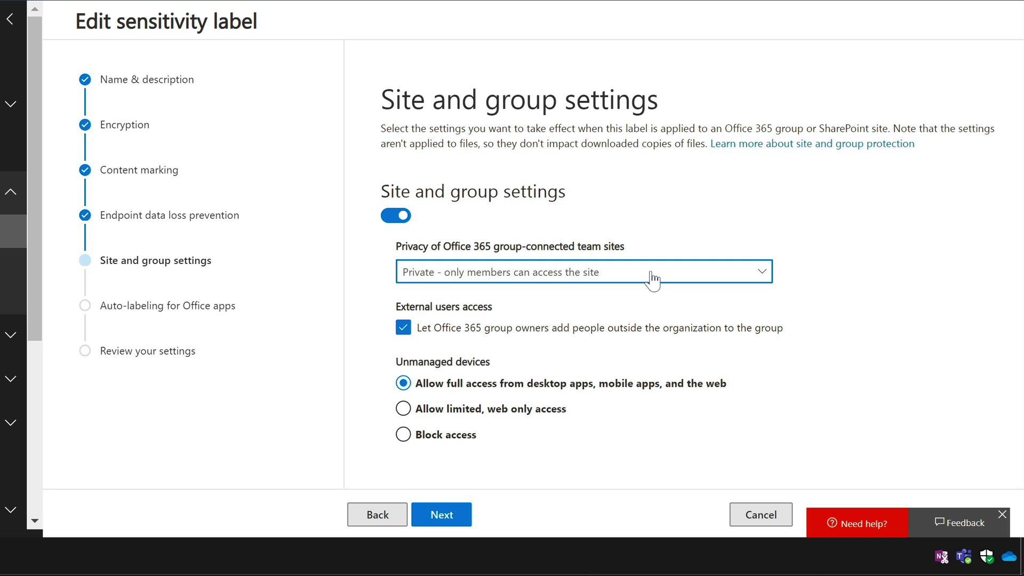
Review the privacy choices for Office 365 group-connected team sites in the Secret label
left_click(651, 277)
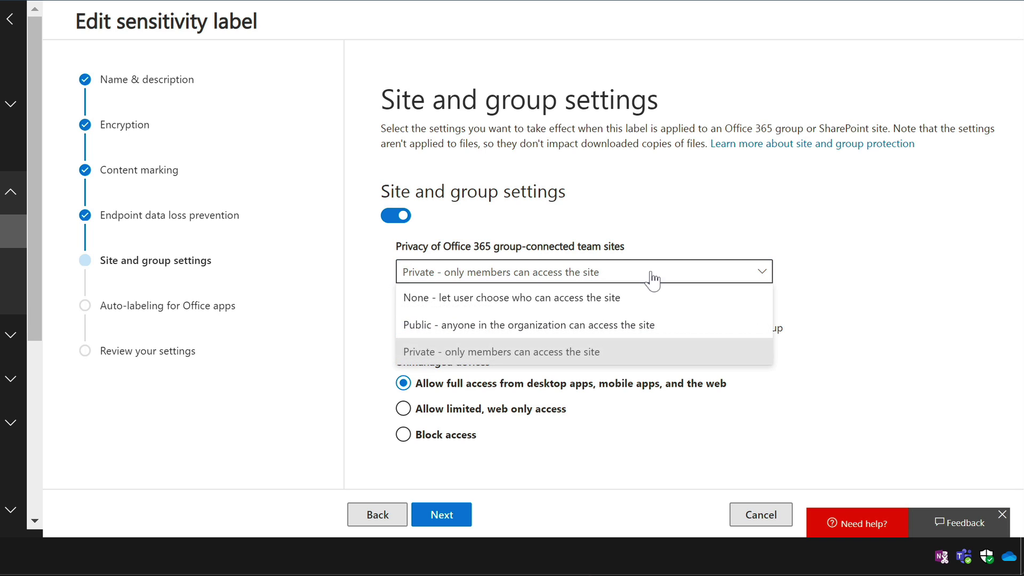
left_click(859, 302)
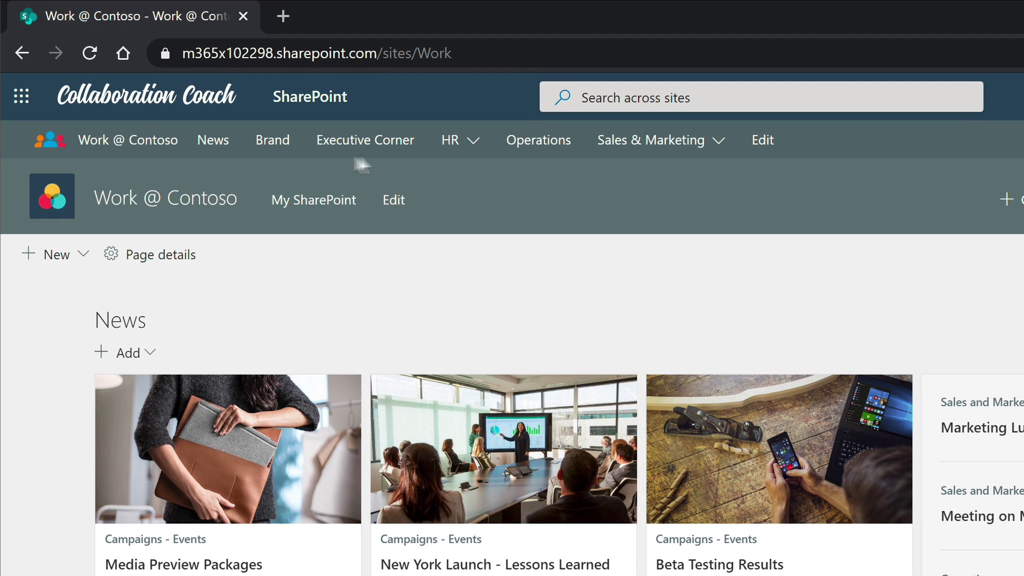
Visit the News @ Contoso site, return to the Work @ Contoso home site and open the app launcher
left_click(219, 143)
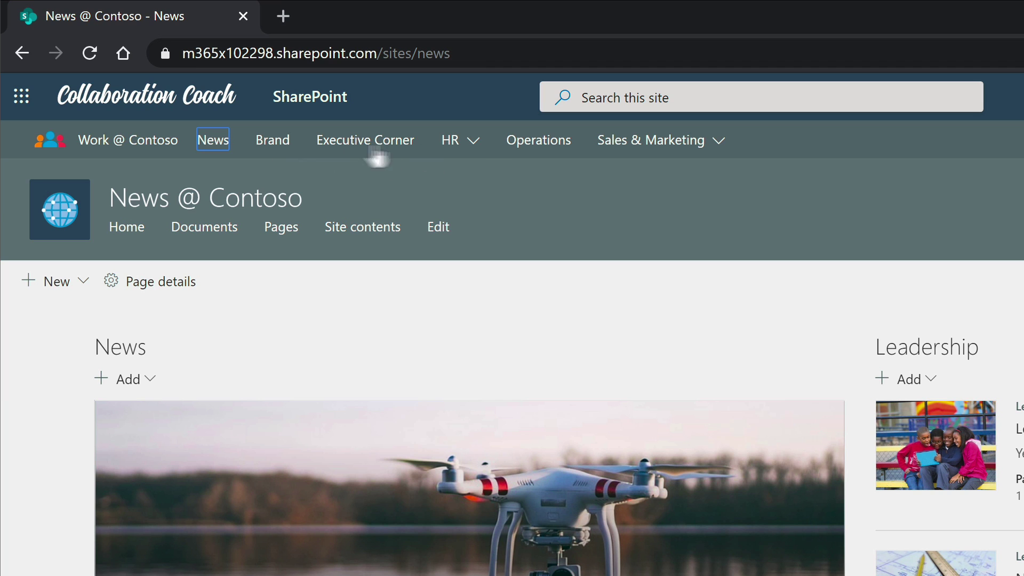
left_click(146, 153)
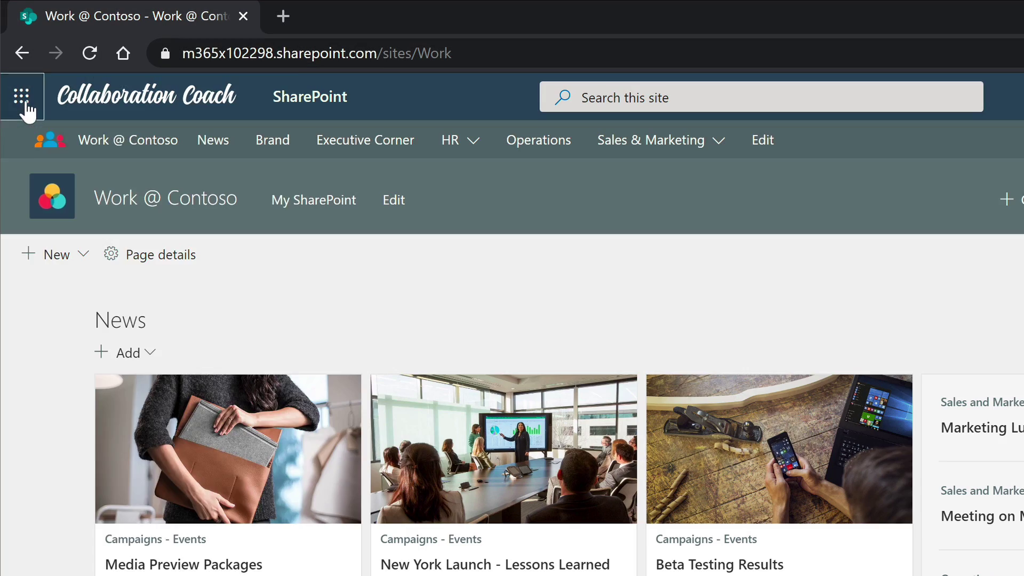
left_click(27, 107)
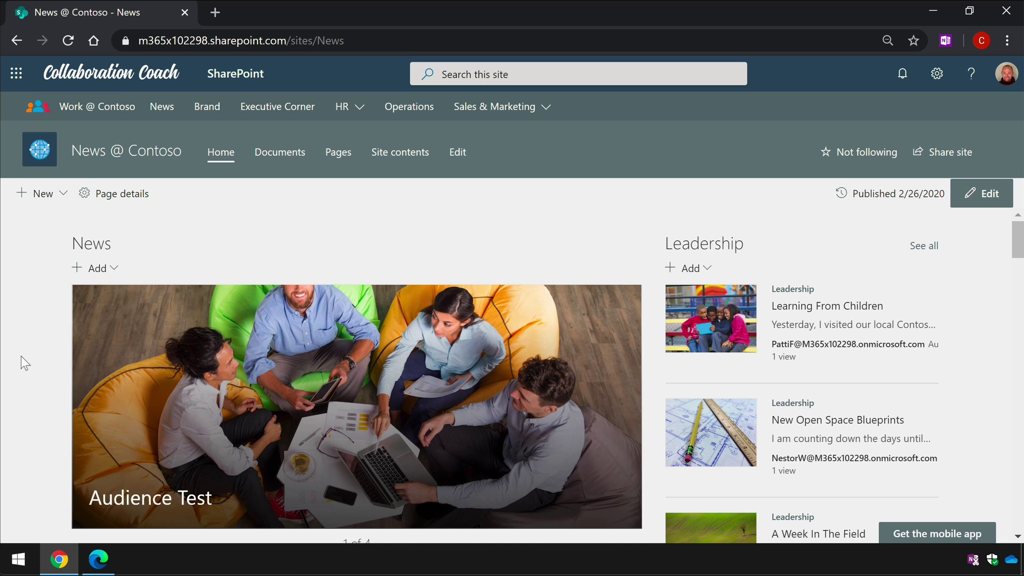
Check the signed-in account on News @ Contoso and browse through every story in the News carousel
left_click(1003, 81)
left_click(615, 223)
scroll(522, 215, "down", 2)
scroll(523, 216, "up", 2)
scroll(523, 215, "down", 2)
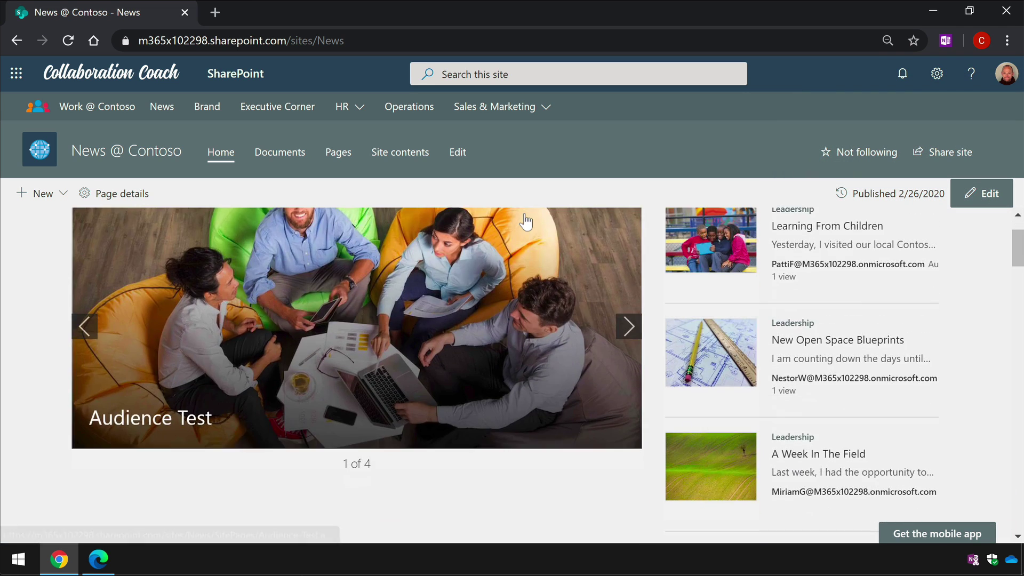
left_click(627, 327)
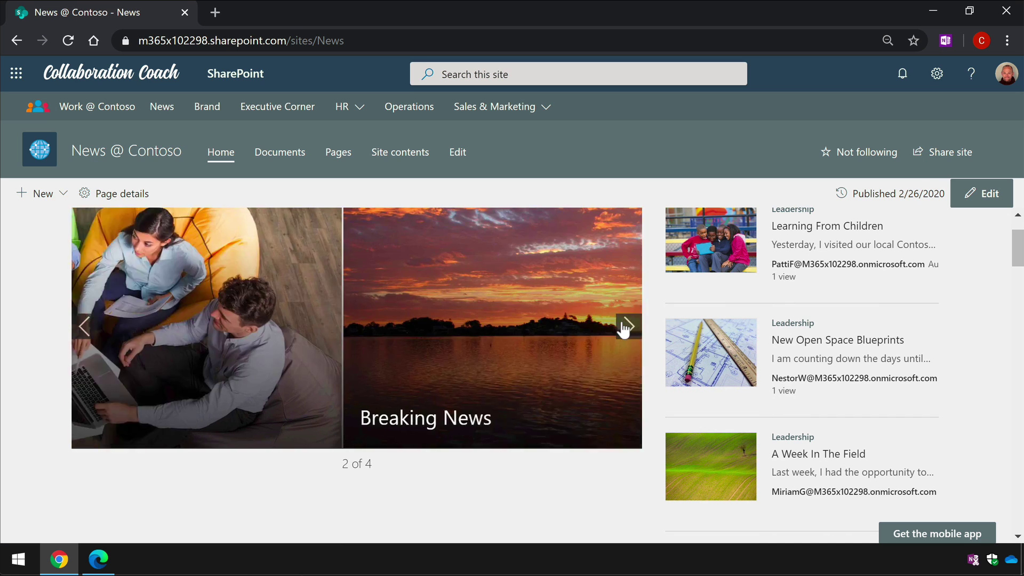
left_click(627, 327)
left_click(627, 327)
left_click(627, 327)
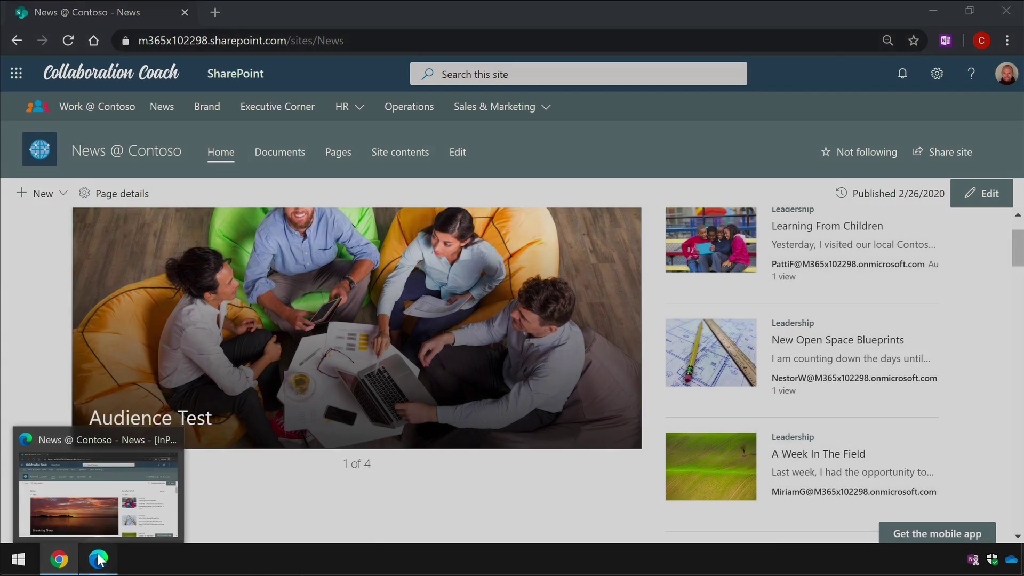
Switch to Edge, check the account signed in there and browse its News carousel for comparison
left_click(98, 559)
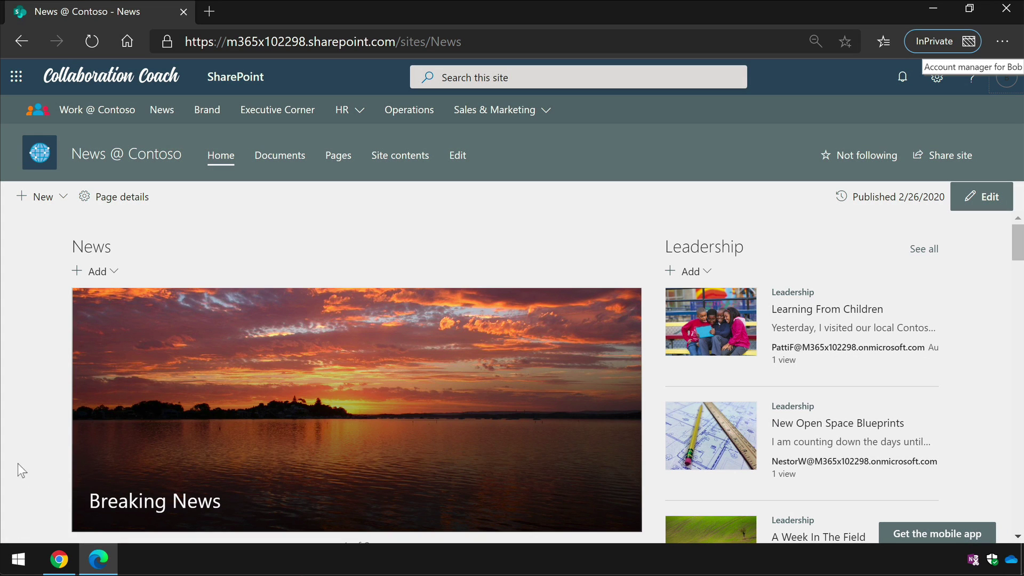
left_click(1006, 76)
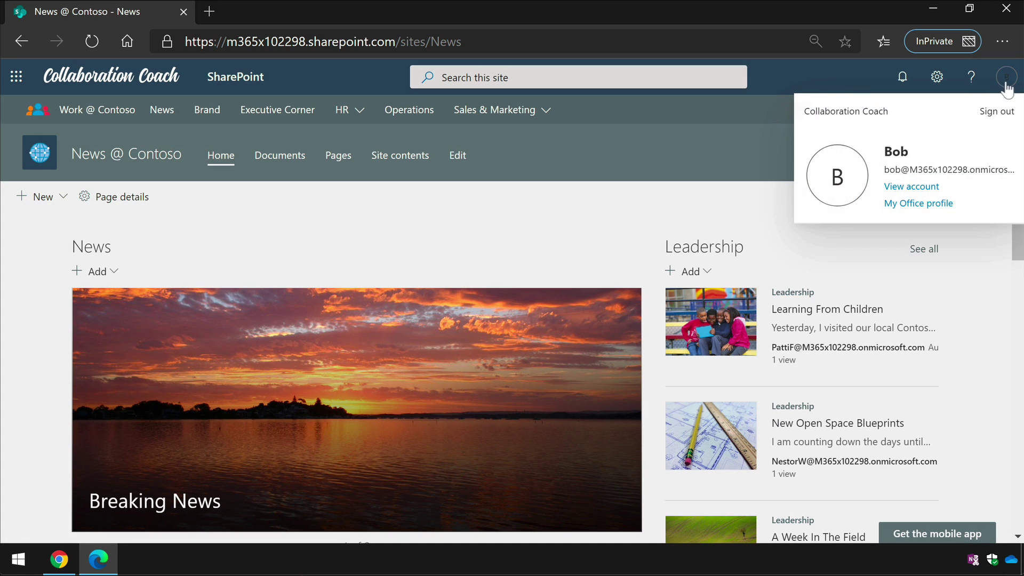
left_click(614, 233)
scroll(587, 271, "down", 1)
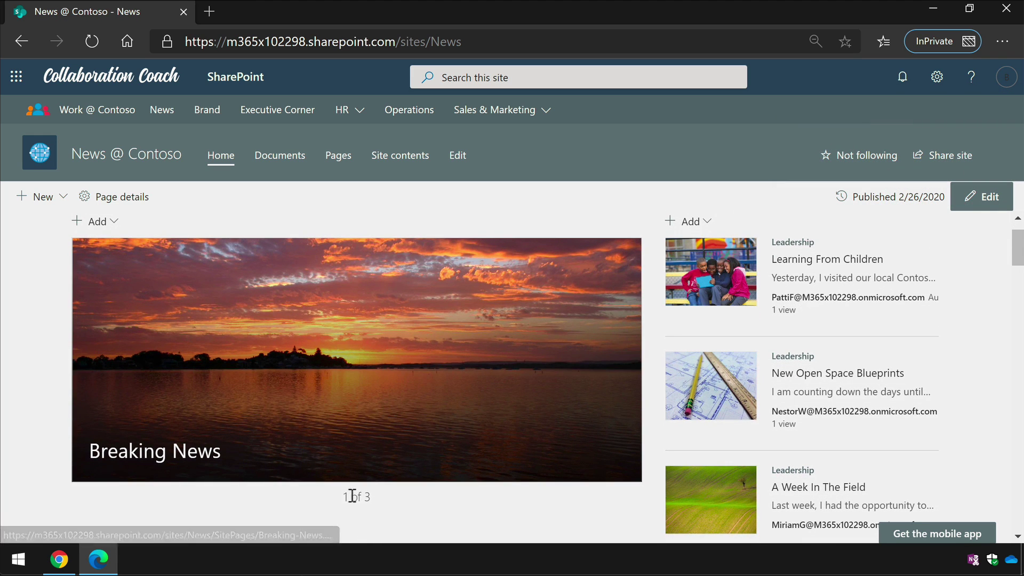
left_click(627, 360)
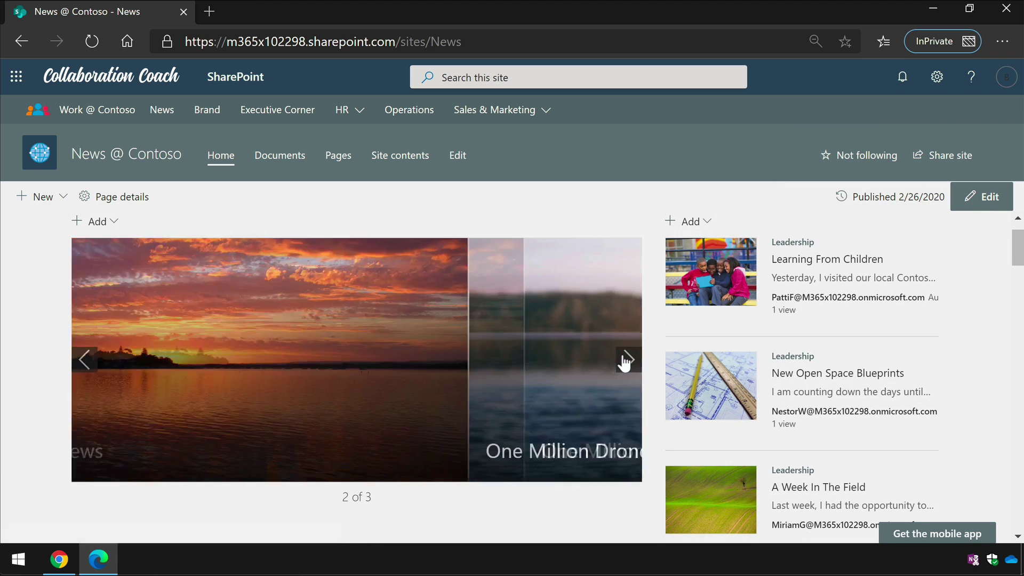
left_click(625, 363)
left_click(626, 360)
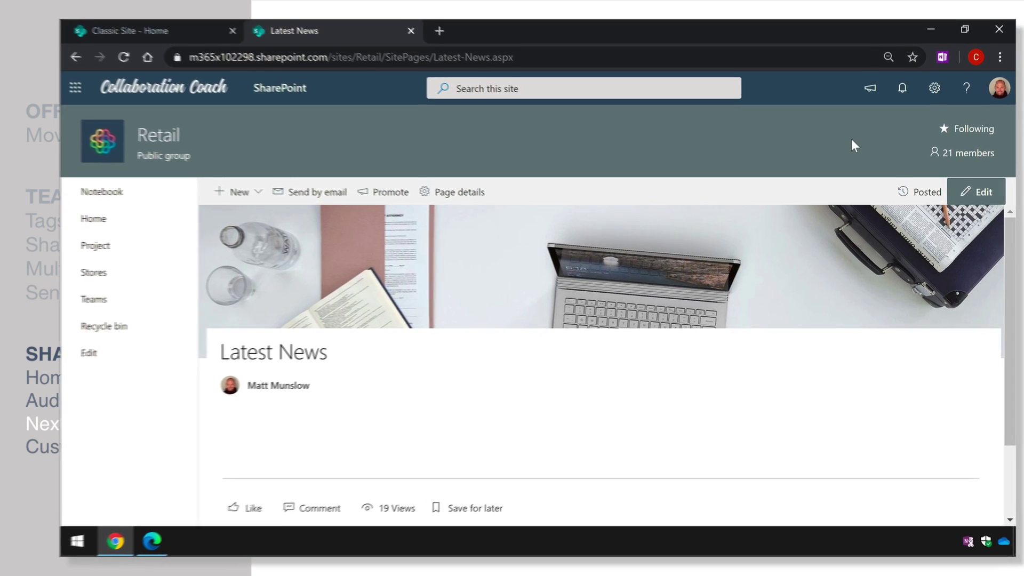
View the Next steps suggestions for the Retail site and close them
left_click(870, 87)
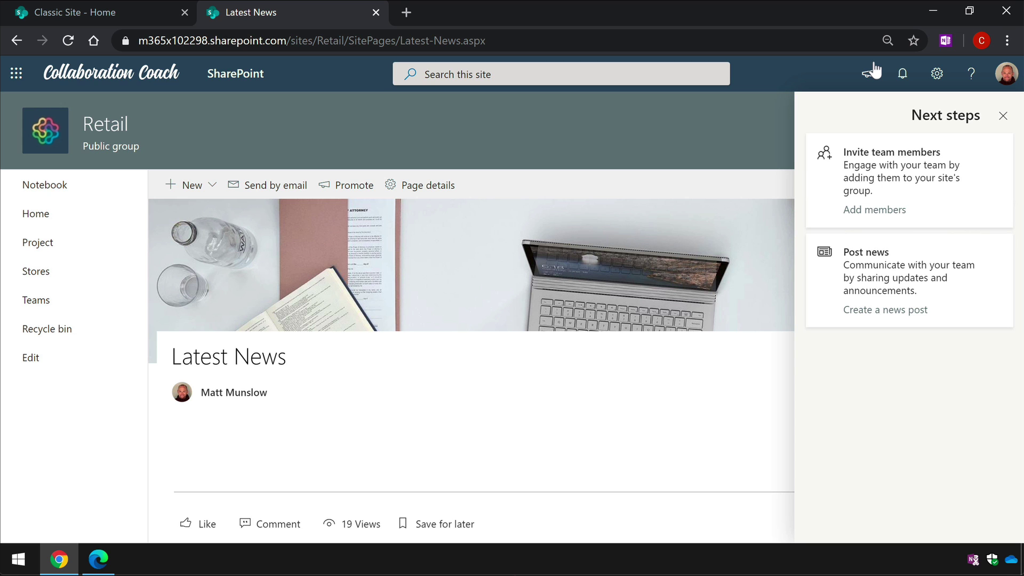
left_click(869, 82)
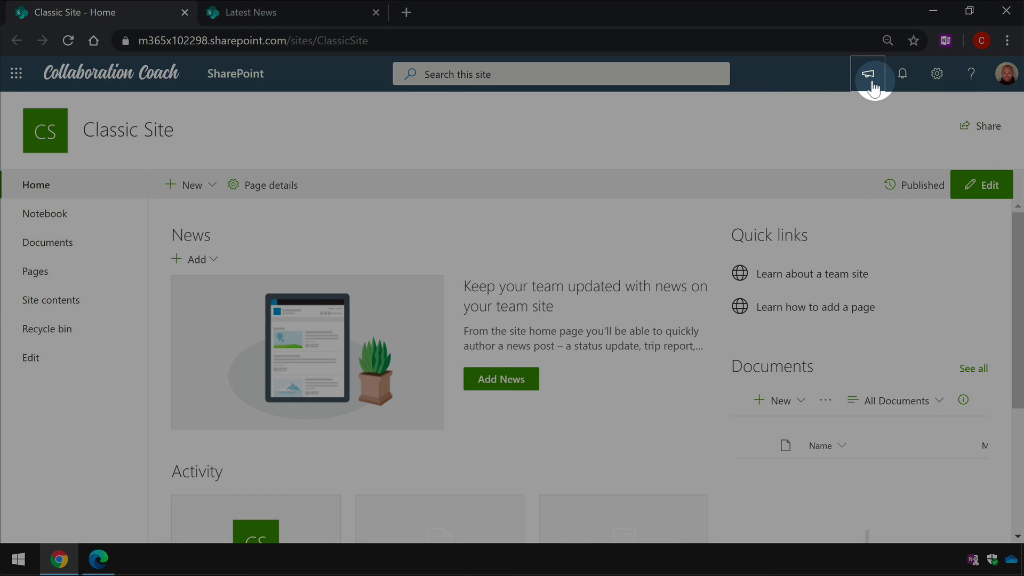
Connect Classic Site to a new private Office 365 group named Classic Site, without adding further owners or members
left_click(871, 85)
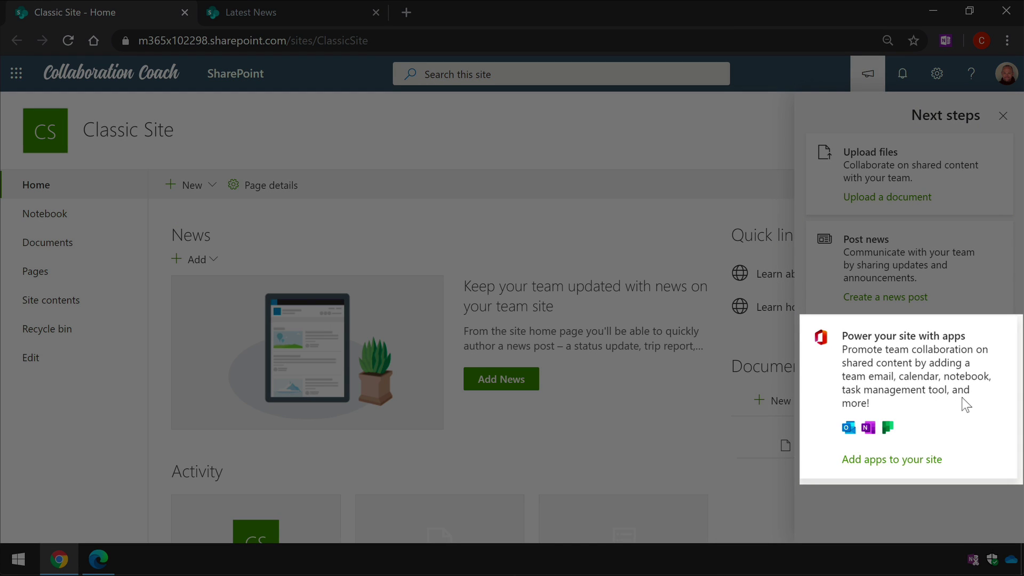
left_click(914, 459)
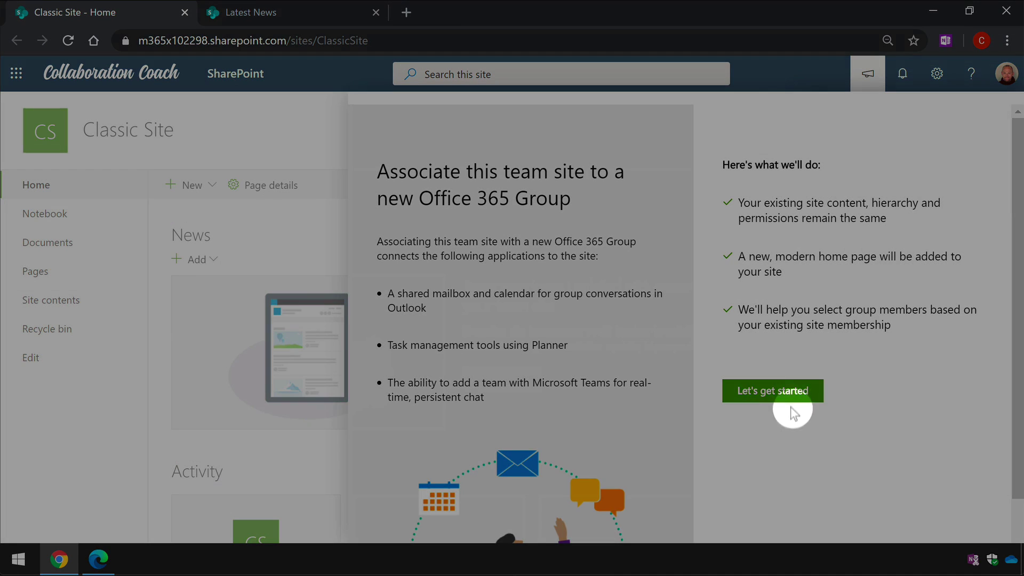
left_click(790, 396)
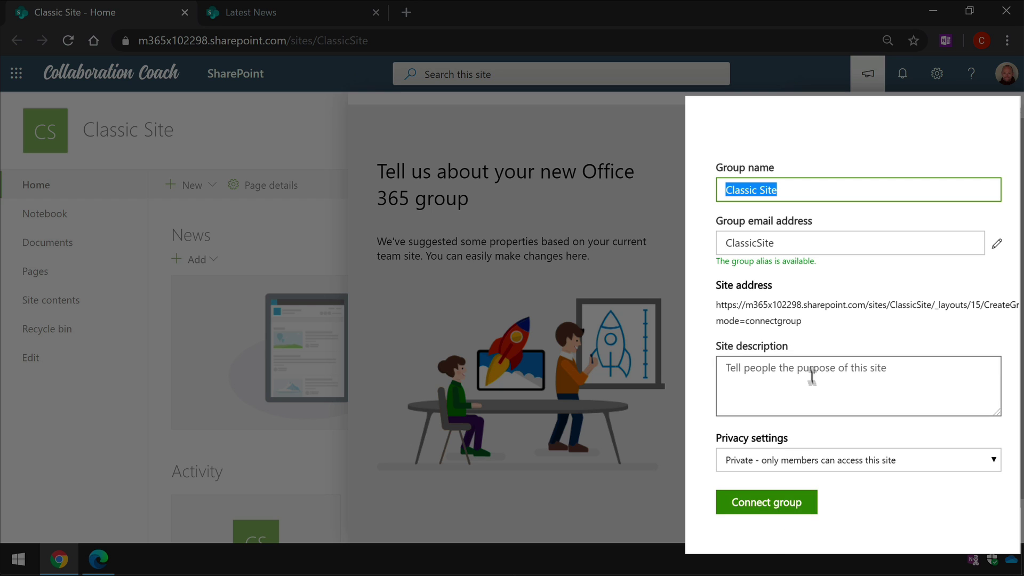
left_click(785, 510)
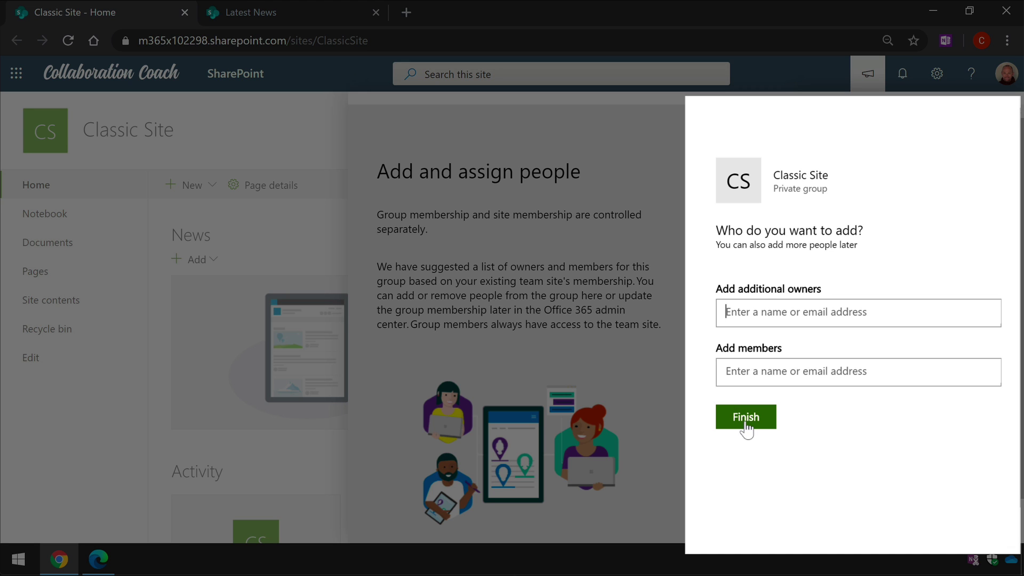
left_click(746, 422)
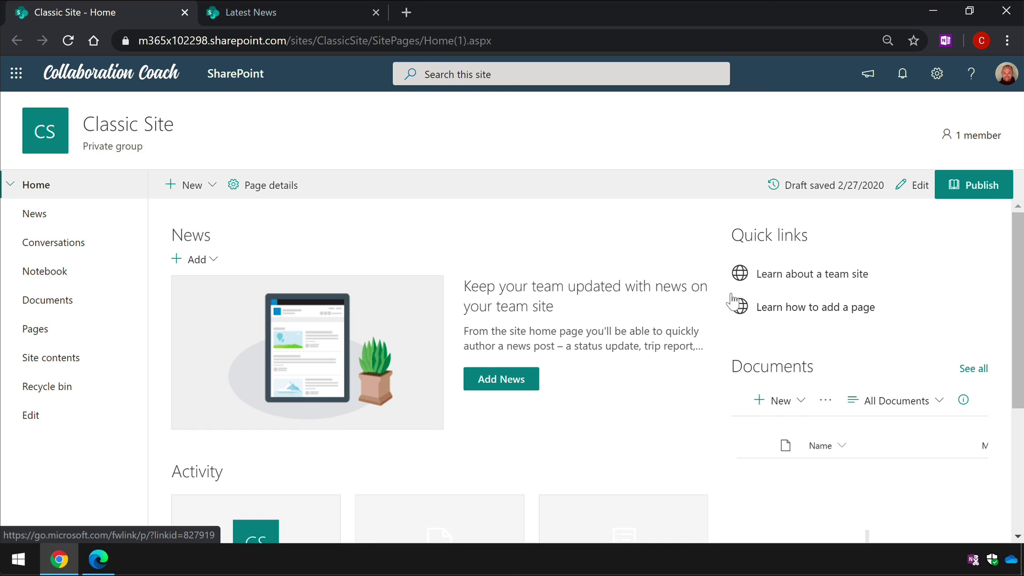
Review the Classic Site group membership and reopen the site's Next steps suggestions
left_click(971, 136)
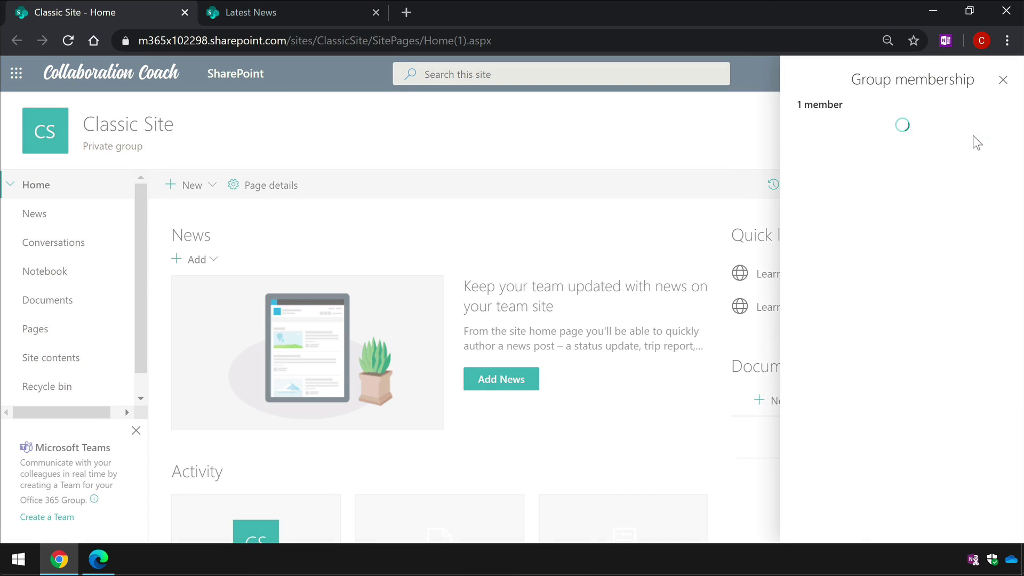
left_click(1003, 80)
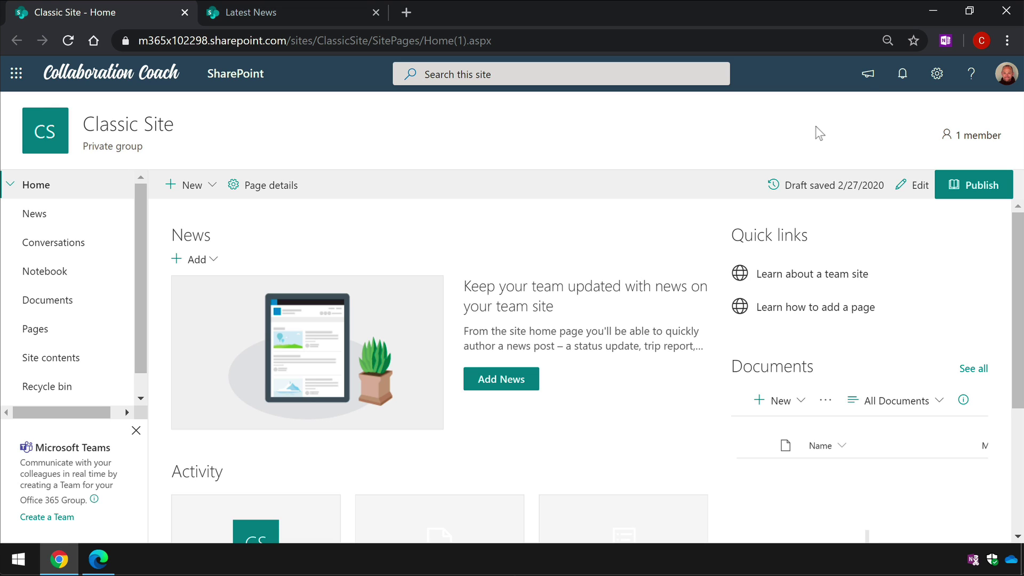
left_click(868, 75)
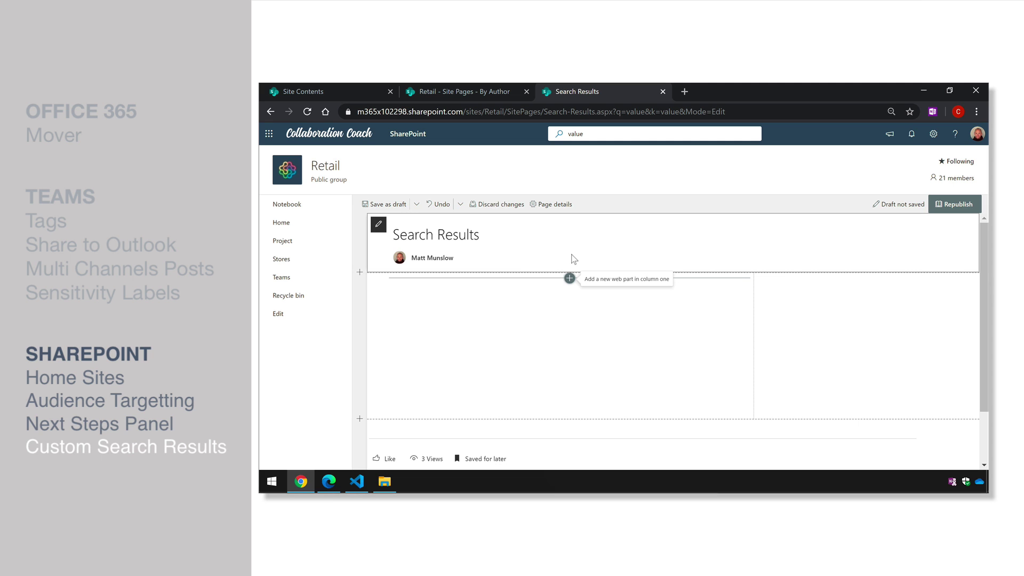
Add a Search Results web part to the wide column of the Search Results page
left_click(569, 278)
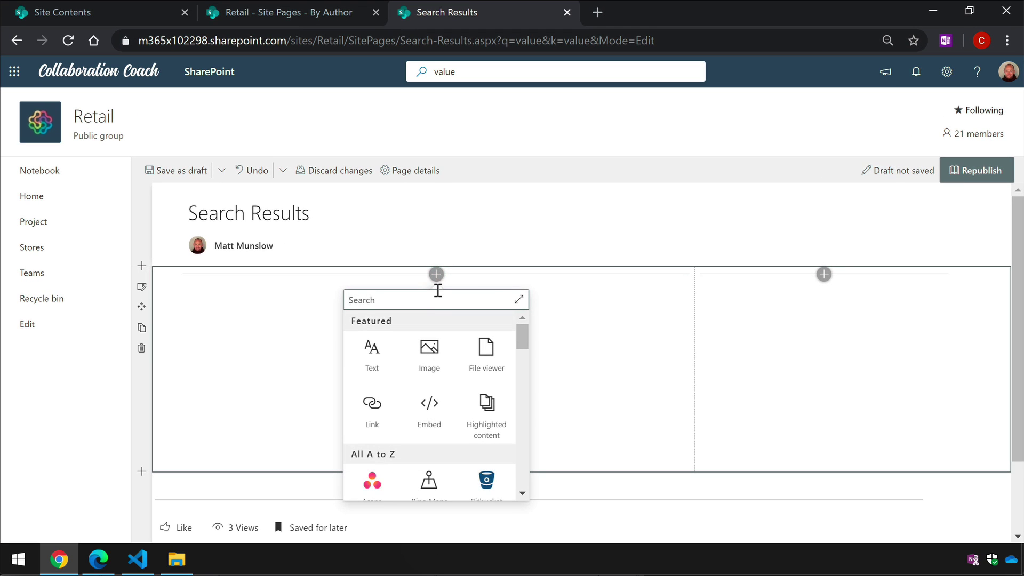
type("search")
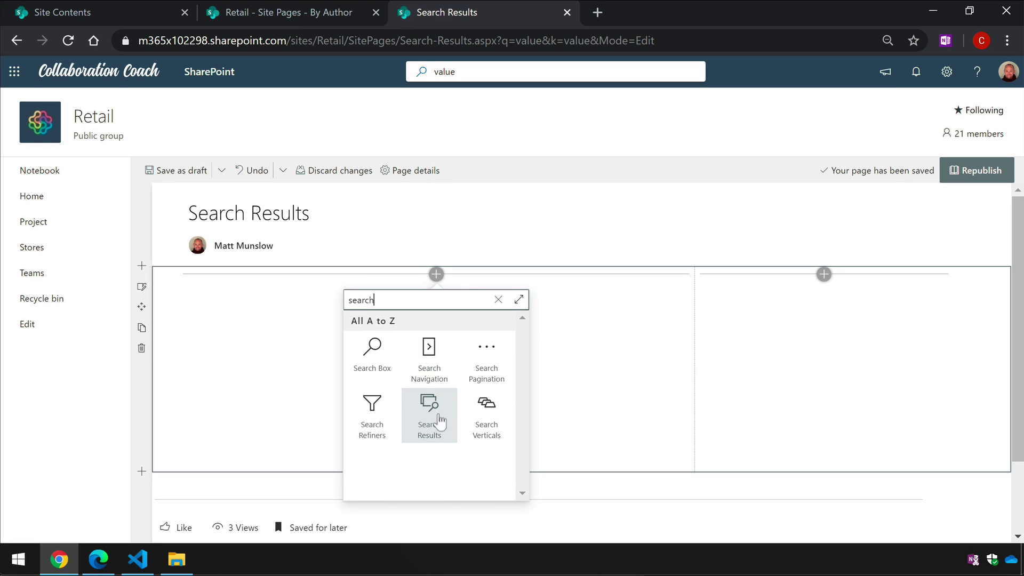
left_click(439, 422)
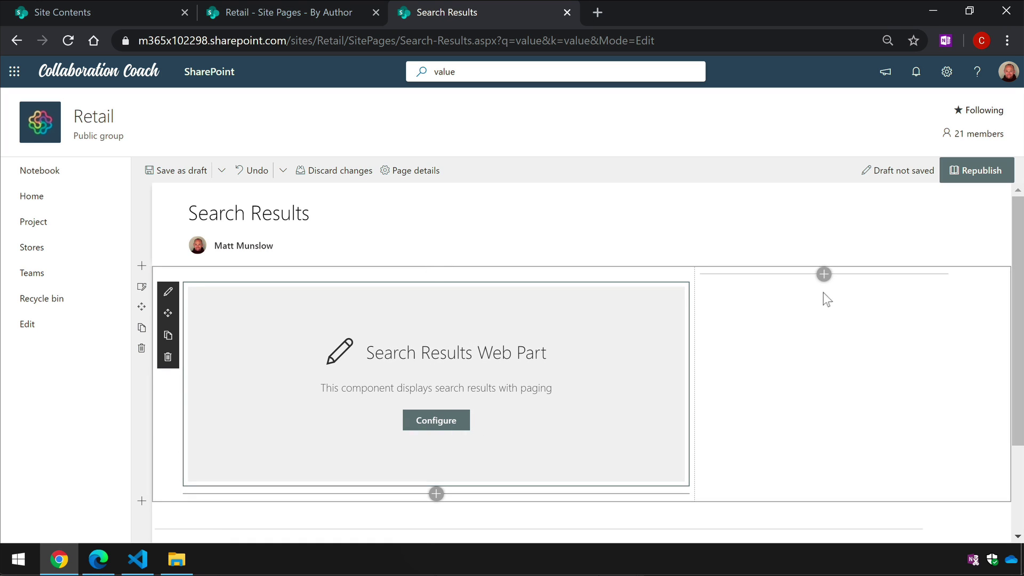
Add a Search Refiners web part to the narrow column and connect it to the Search Results web part
left_click(824, 275)
type("search")
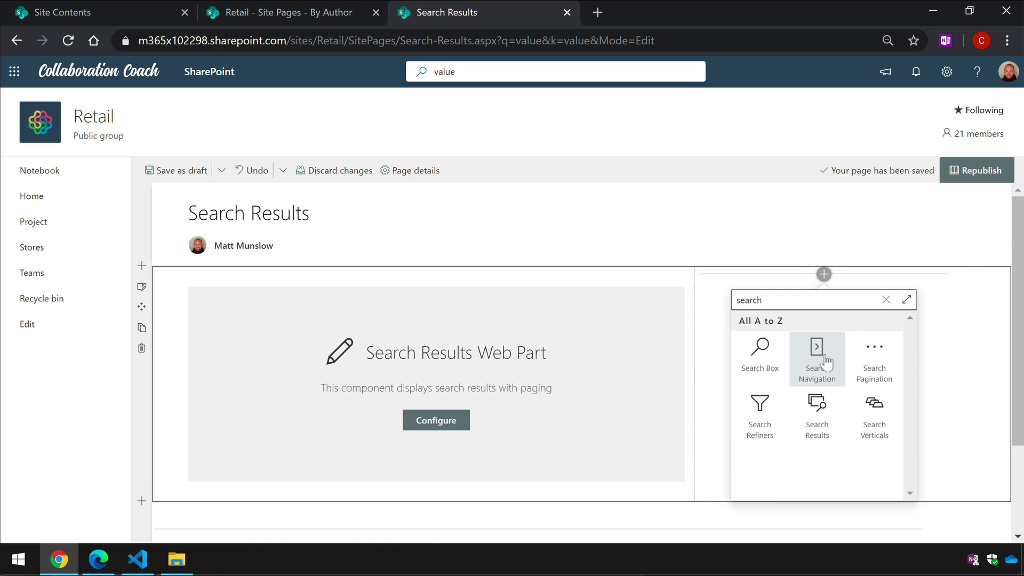
left_click(757, 413)
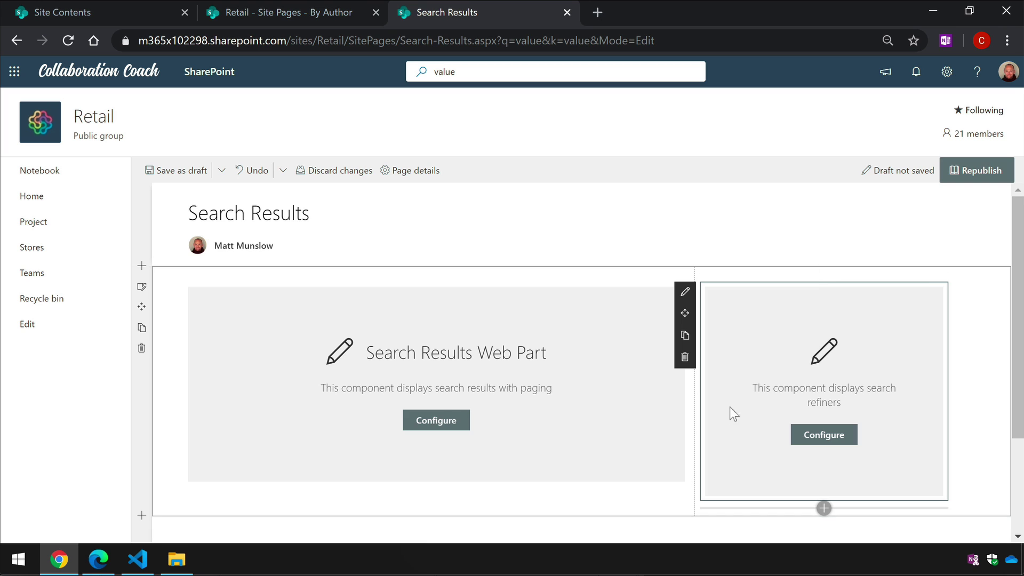
left_click(816, 429)
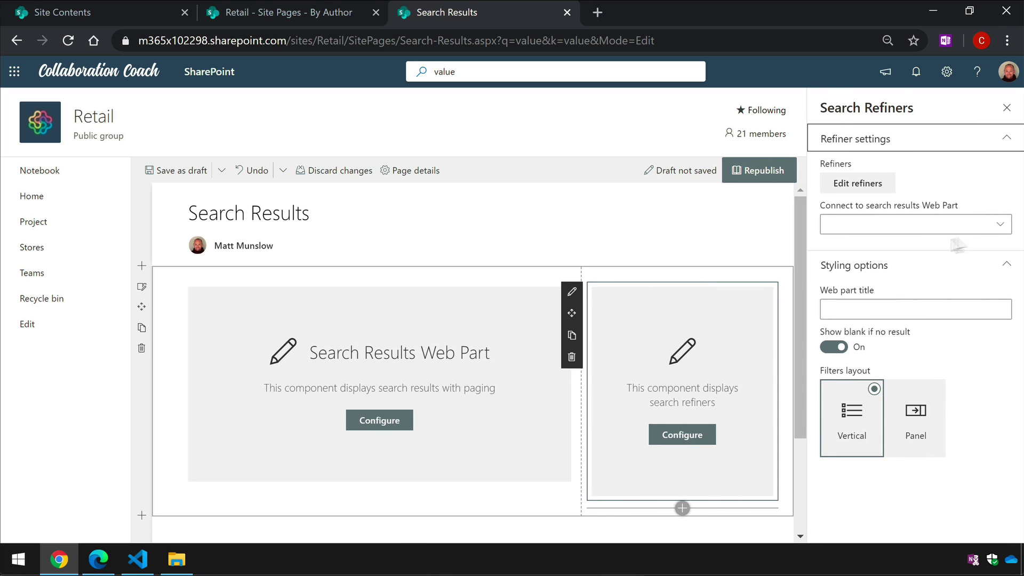
left_click(997, 224)
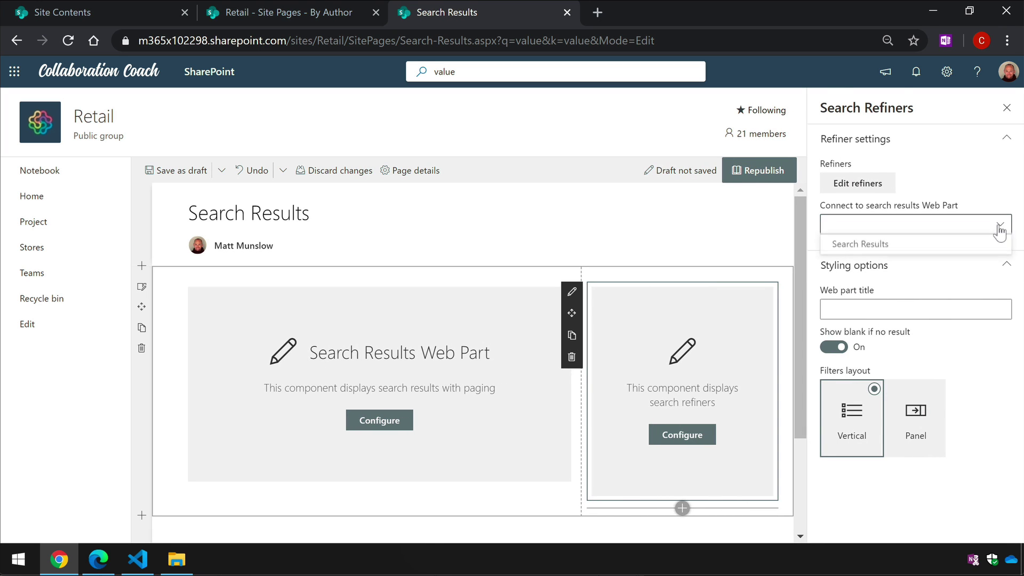
left_click(929, 246)
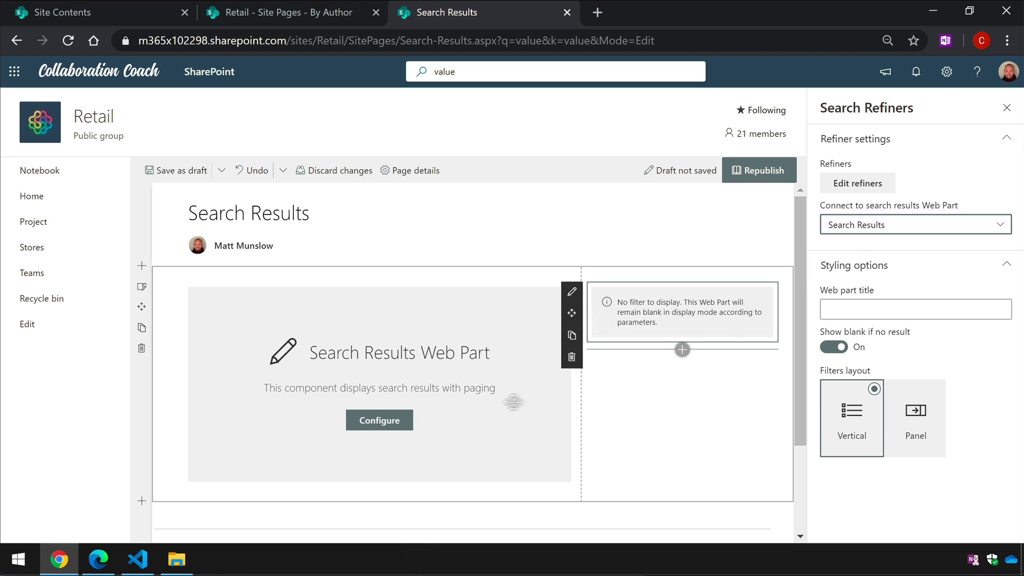
Connect the Search Results web part's query keywords to the Page environment source and open the source's property choices
left_click(499, 336)
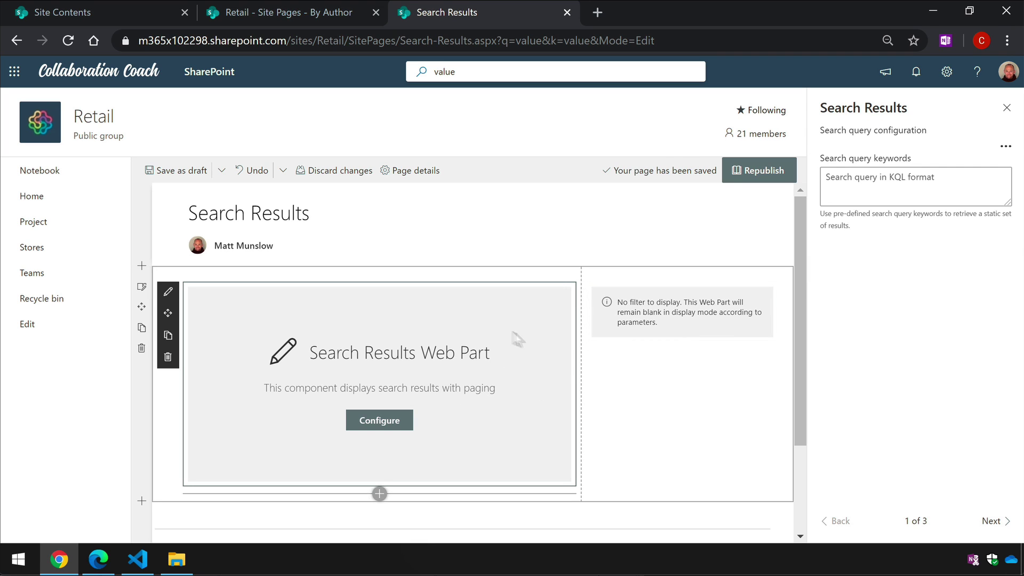
left_click(983, 525)
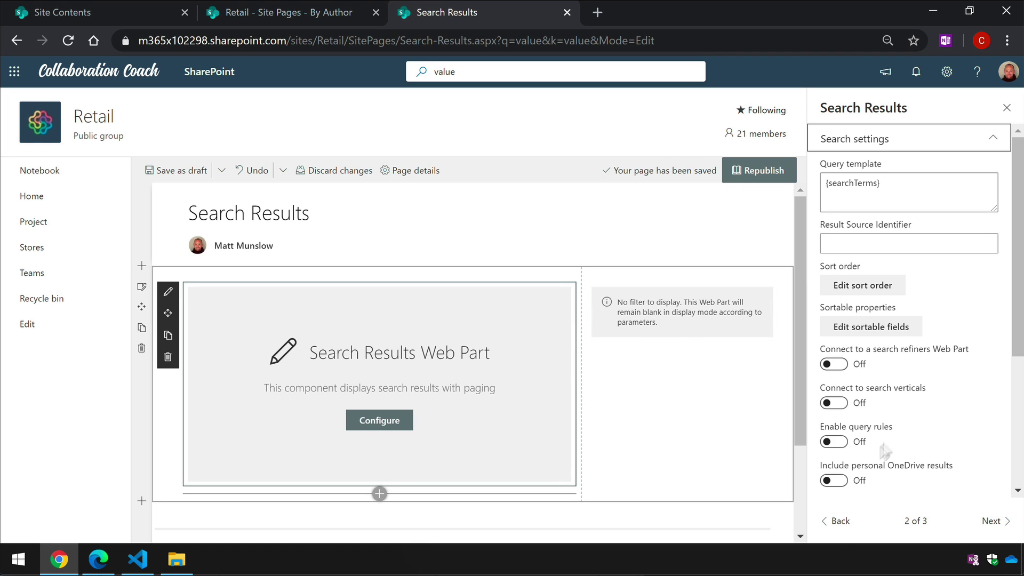
left_click(834, 521)
left_click(1005, 147)
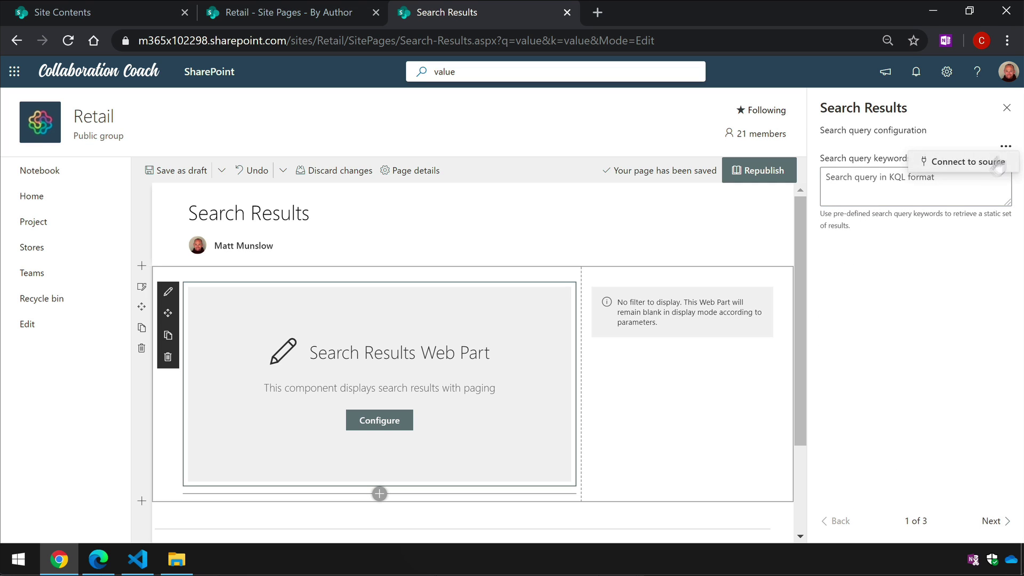
left_click(984, 167)
left_click(999, 198)
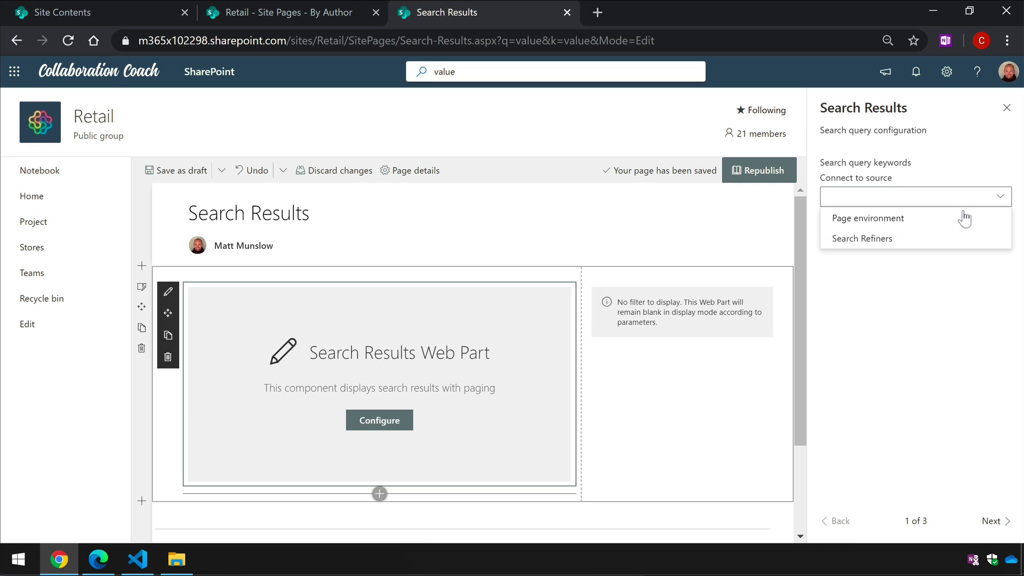
left_click(954, 220)
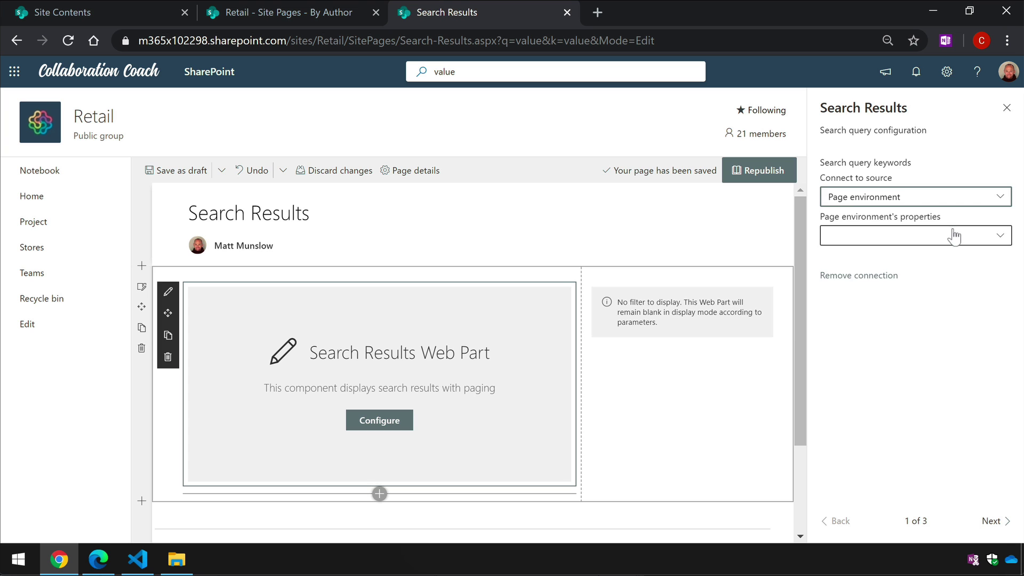
left_click(954, 233)
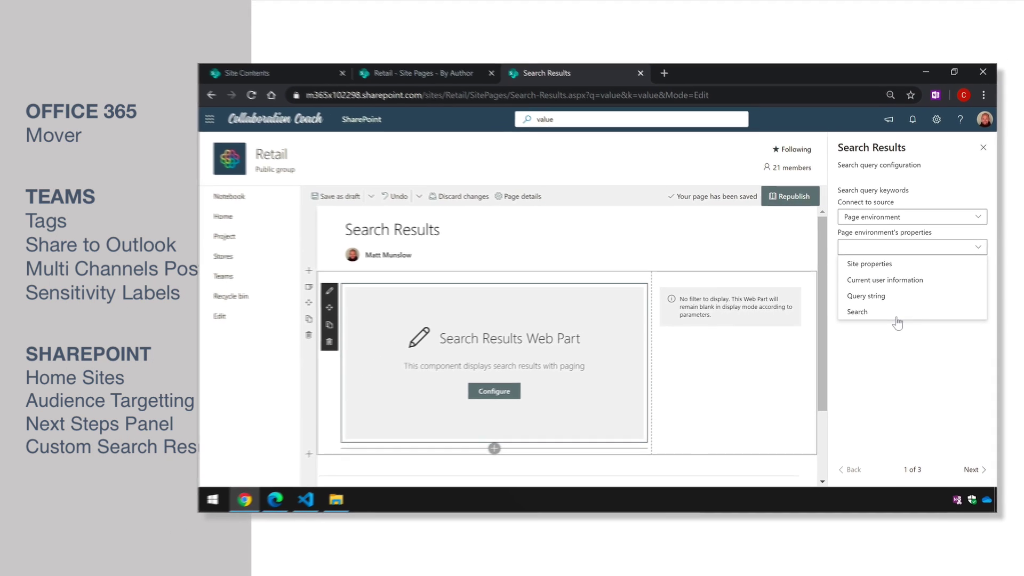